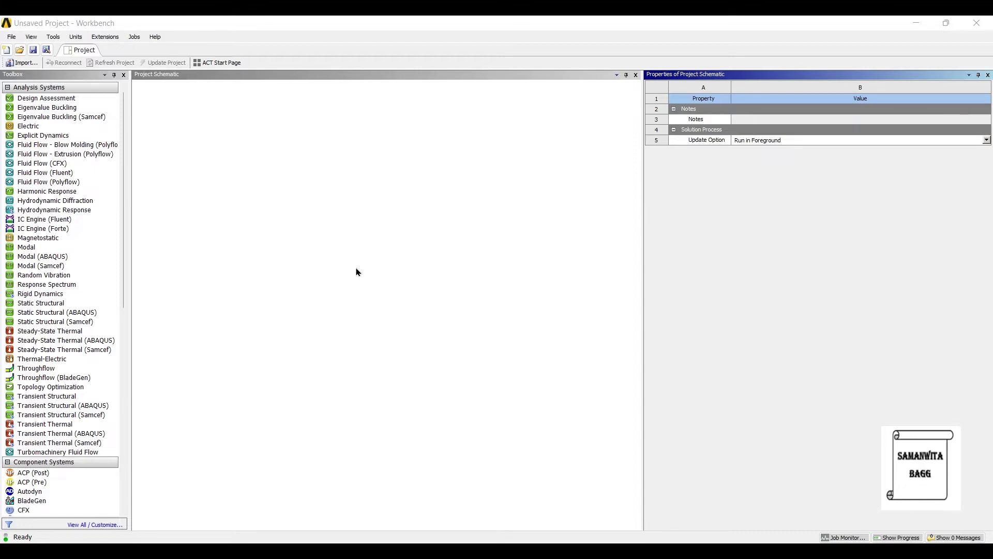
Step: Add a Static Structural system to the project schematic and open a new DesignModeler geometry for it
{"action": "left_click", "coordinate": [41, 303]}
{"action": "left_click_drag", "start_coordinate": [43, 253], "coordinate": [185, 241]}
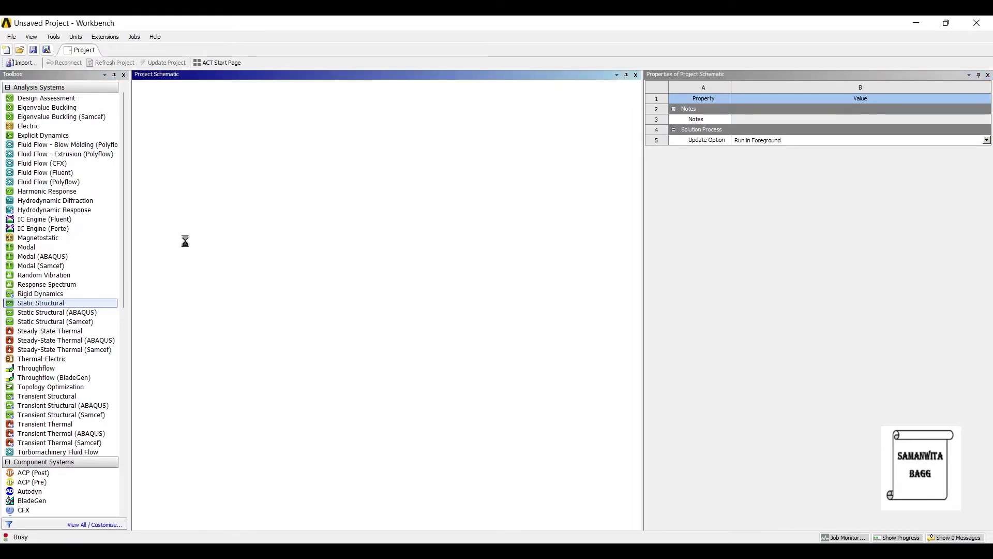
{"action": "left_click", "coordinate": [248, 140]}
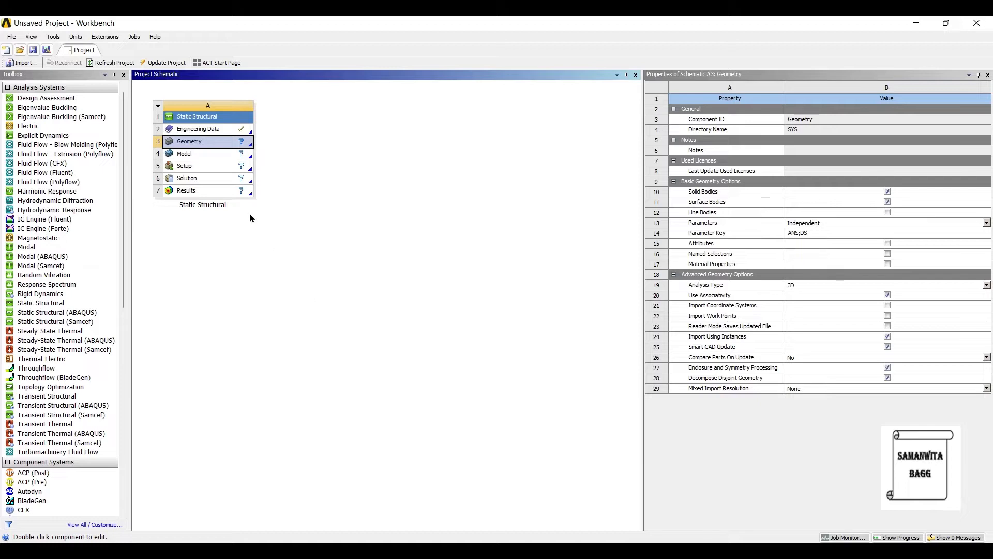
{"action": "right_click", "coordinate": [206, 140]}
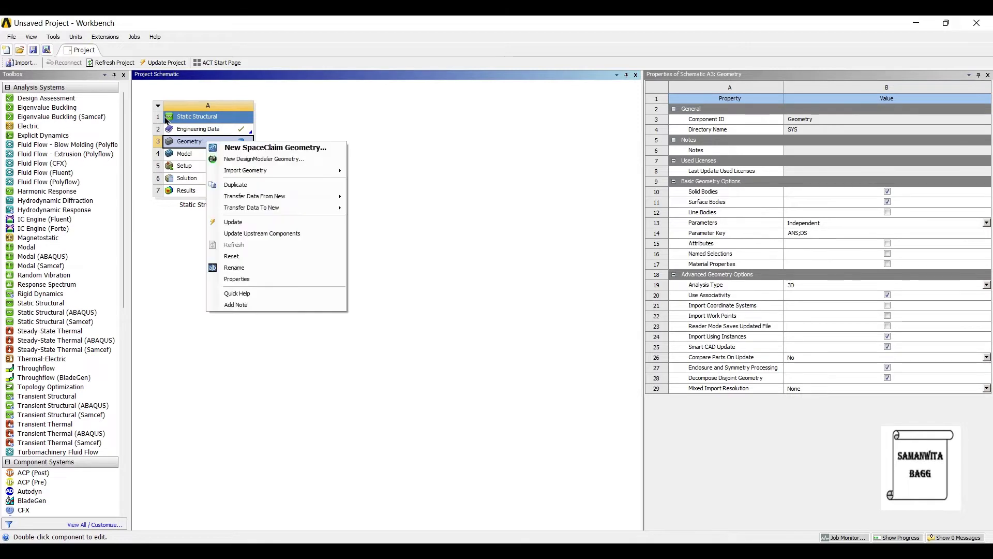
{"action": "left_click", "coordinate": [264, 158]}
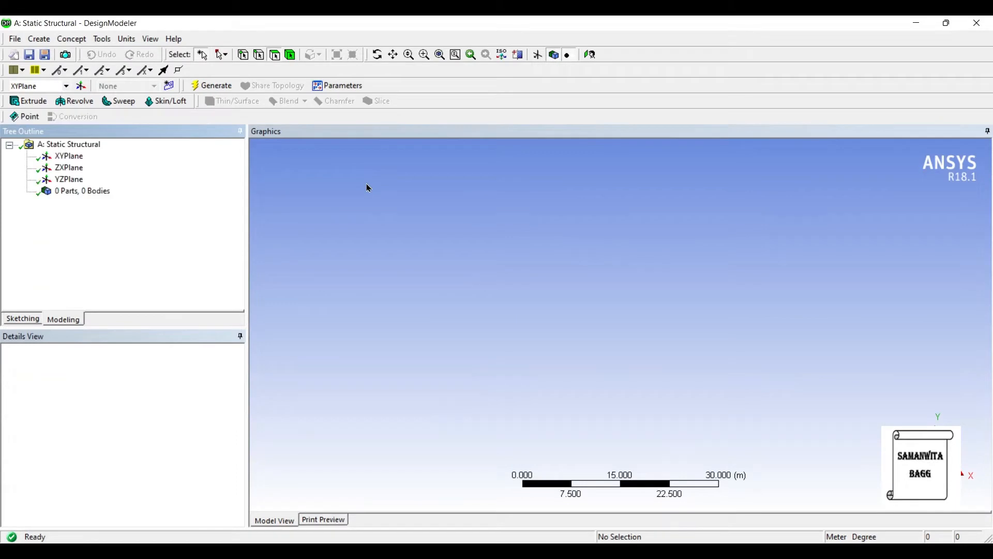
Step: Set the units to millimetres and open sketching on XYPlane, viewed face-on
{"action": "left_click", "coordinate": [126, 38]}
{"action": "left_click", "coordinate": [142, 80]}
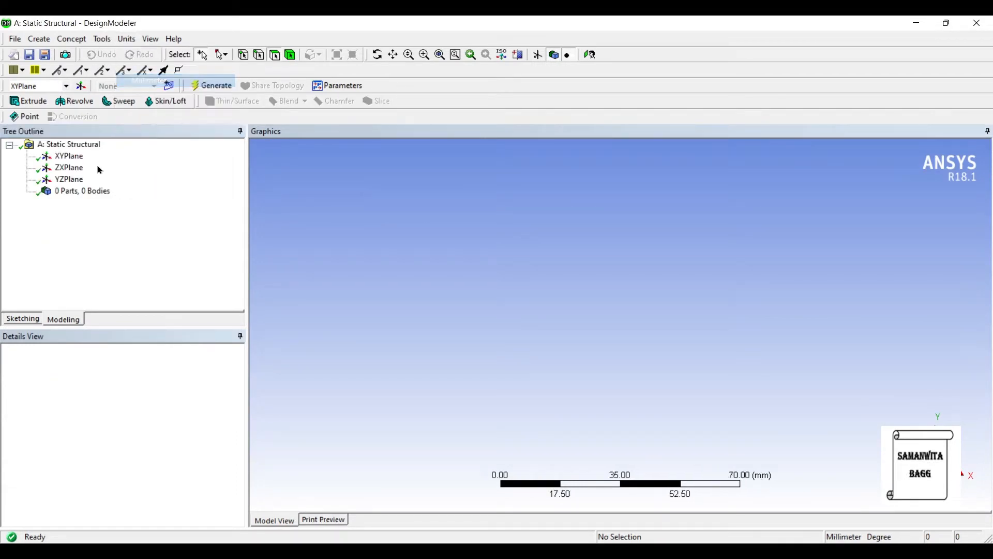
{"action": "left_click", "coordinate": [69, 156]}
{"action": "left_click", "coordinate": [589, 55]}
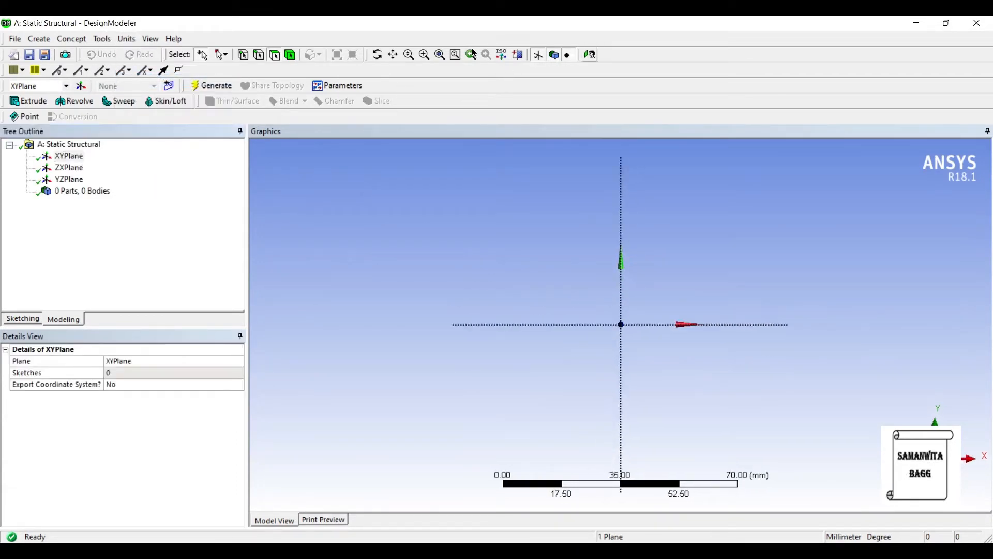
{"action": "left_click", "coordinate": [23, 318]}
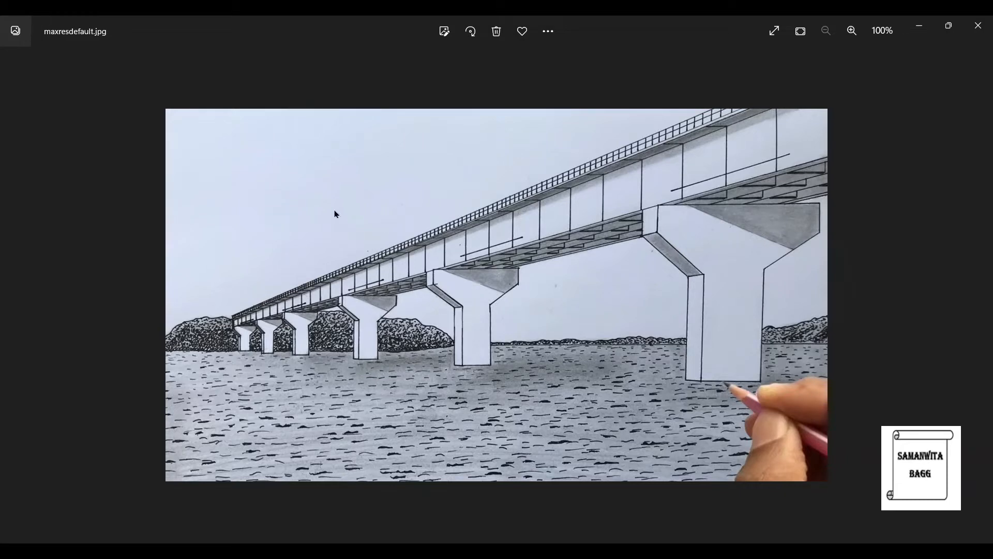
Step: Minimize the bridge reference picture and draw a closed eight-line T-shaped pier profile as a polyline across the vertical axis, about 50 mm wide
{"action": "left_click", "coordinate": [919, 26]}
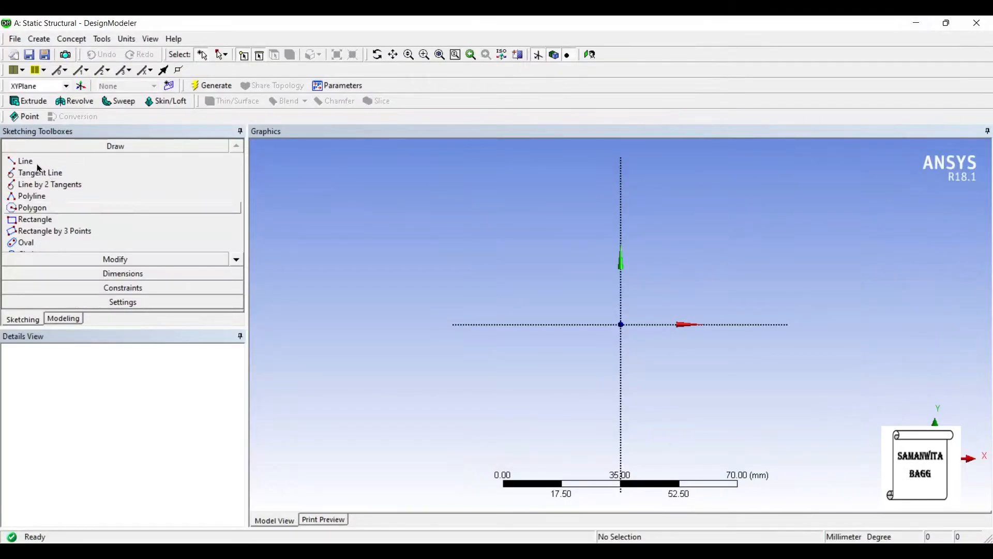
{"action": "left_click", "coordinate": [31, 196]}
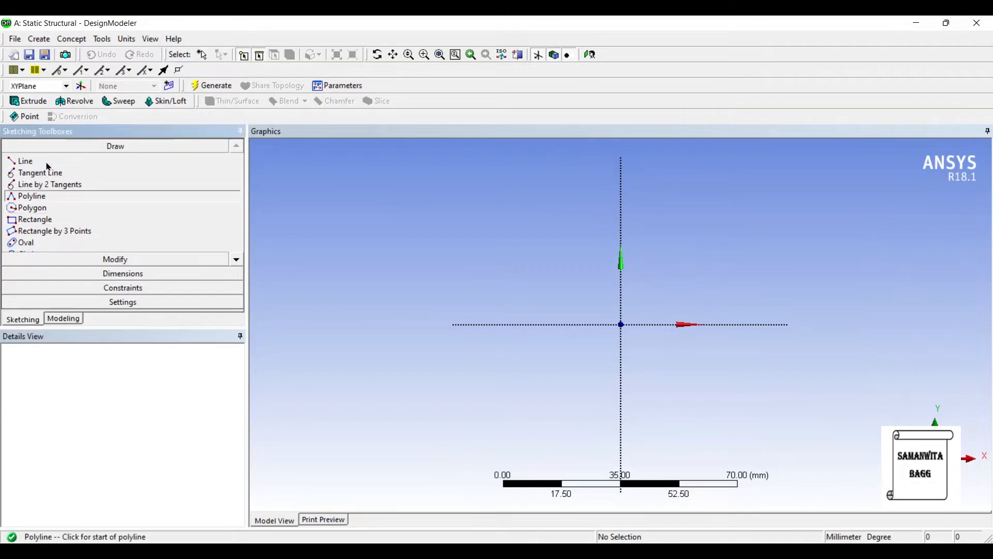
{"action": "left_click", "coordinate": [428, 189]}
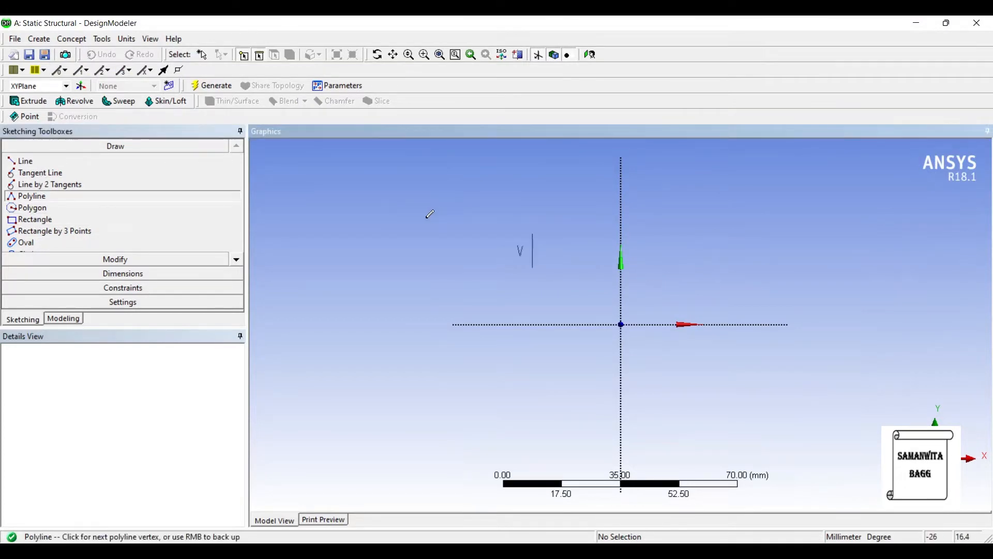
{"action": "left_click", "coordinate": [436, 216]}
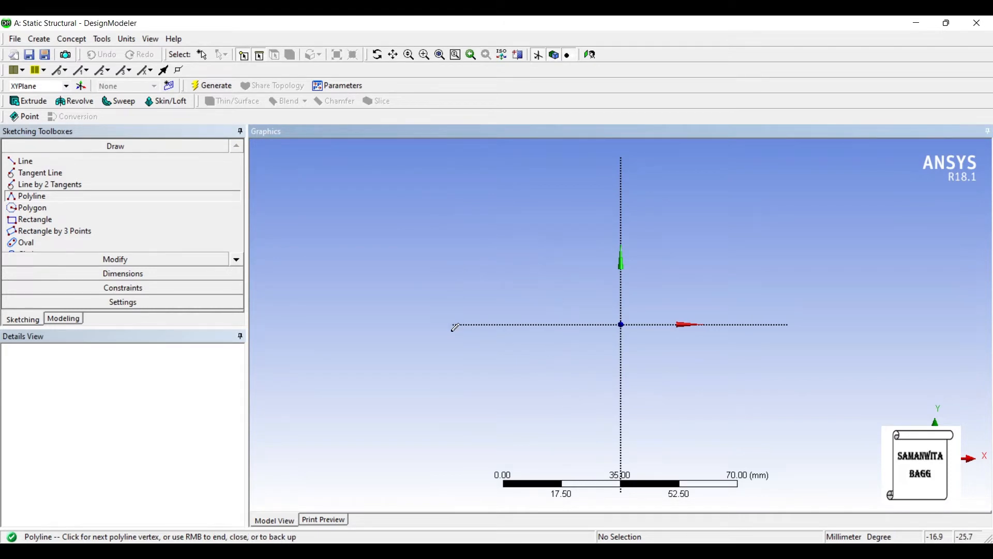
{"action": "left_click", "coordinate": [539, 333]}
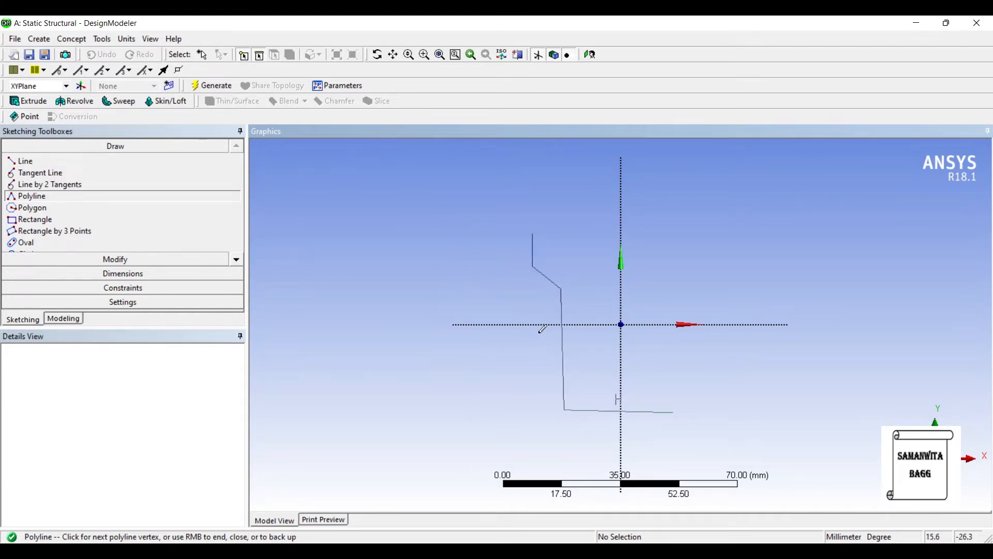
{"action": "left_click", "coordinate": [537, 234]}
{"action": "left_click", "coordinate": [561, 207]}
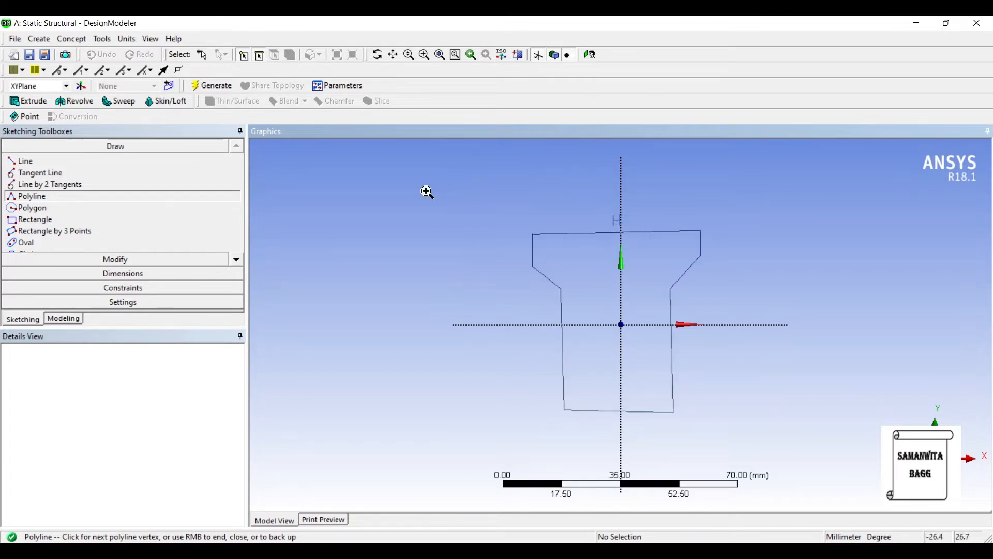
{"action": "right_click", "coordinate": [533, 236]}
{"action": "key", "text": "Down"}
{"action": "key", "text": "Return"}
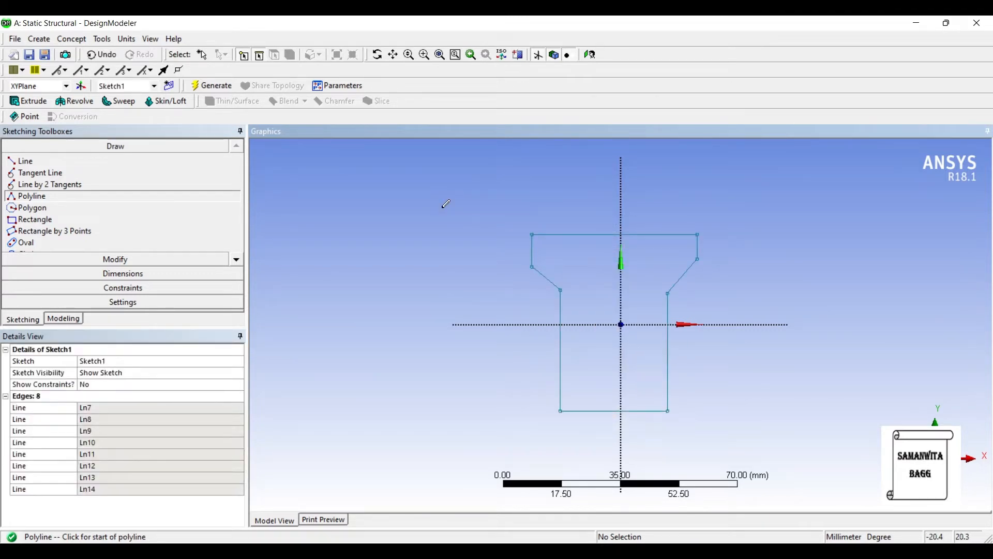
Step: Make the two short vertical sides of the pier head symmetric about the vertical axis
{"action": "left_click", "coordinate": [89, 288]}
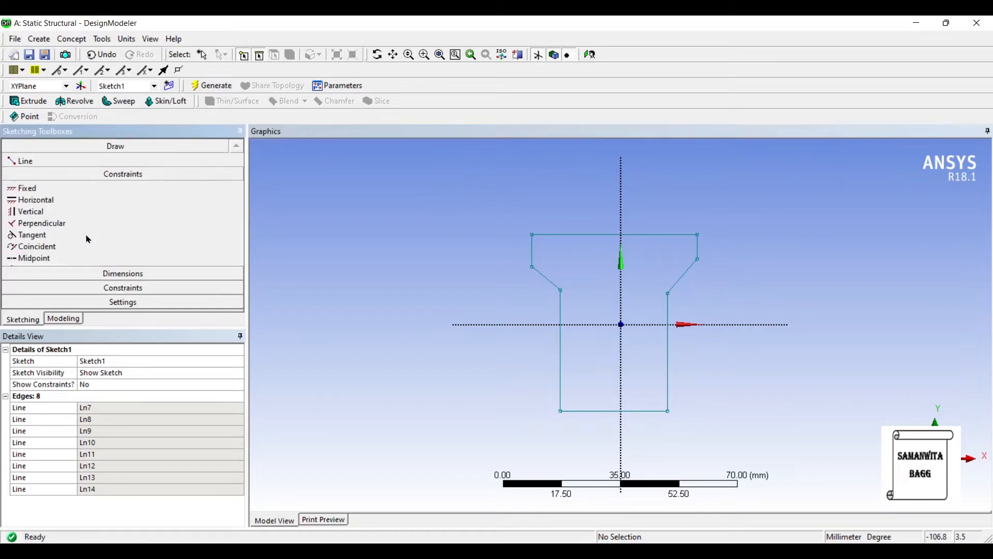
{"action": "left_click", "coordinate": [50, 285]}
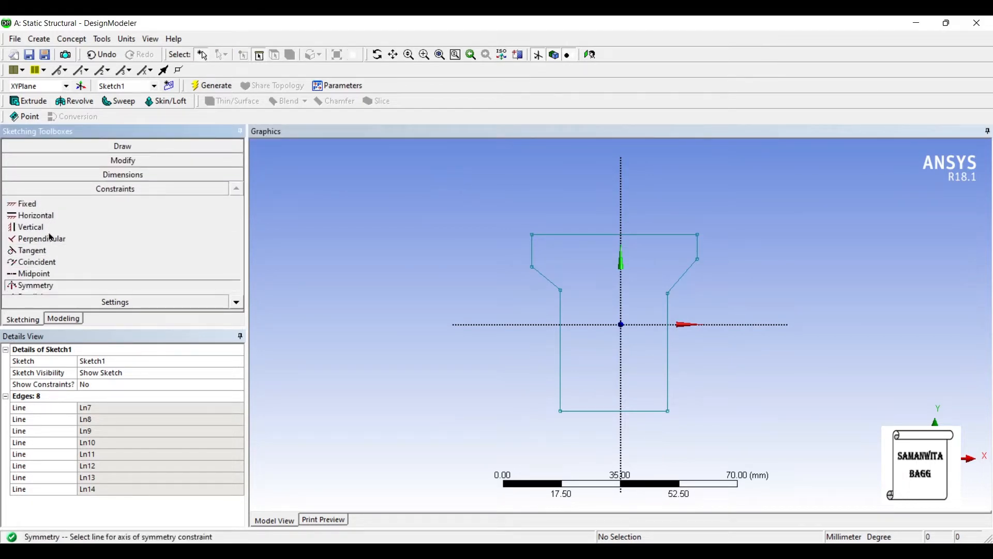
{"action": "left_click", "coordinate": [621, 222]}
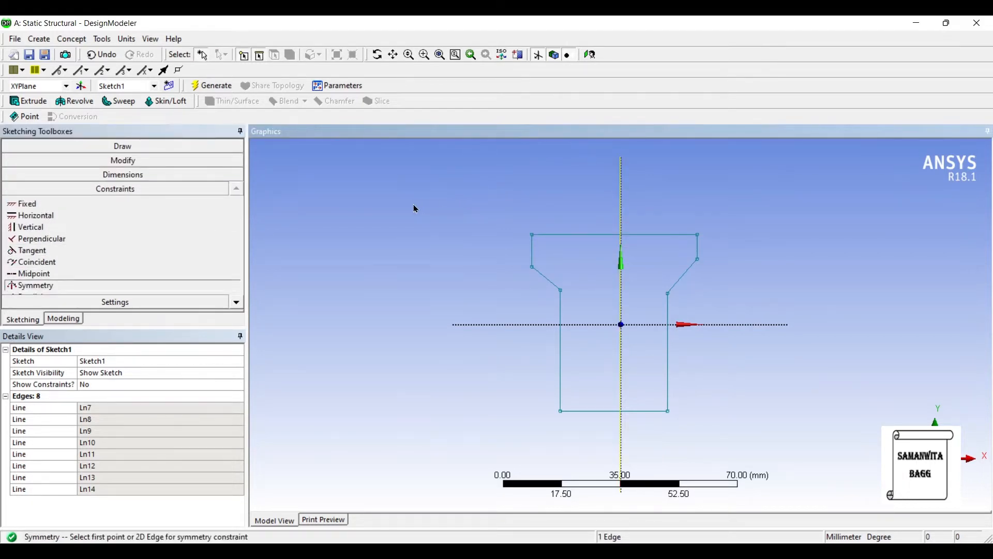
{"action": "left_click", "coordinate": [532, 249]}
{"action": "left_click", "coordinate": [697, 247]}
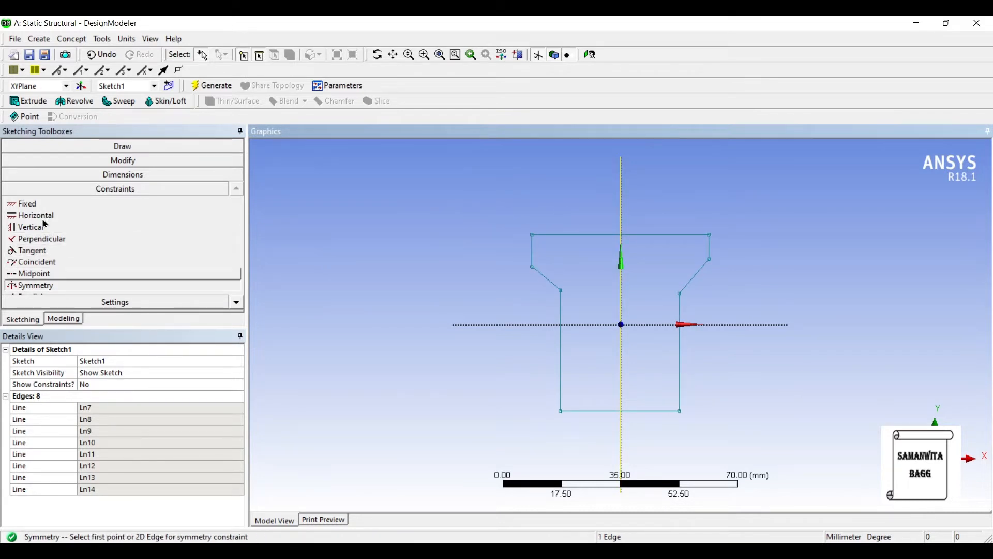
Step: Make the two sloped edges beneath the pier head symmetric about the vertical axis
{"action": "left_click", "coordinate": [54, 274]}
{"action": "left_click", "coordinate": [58, 285]}
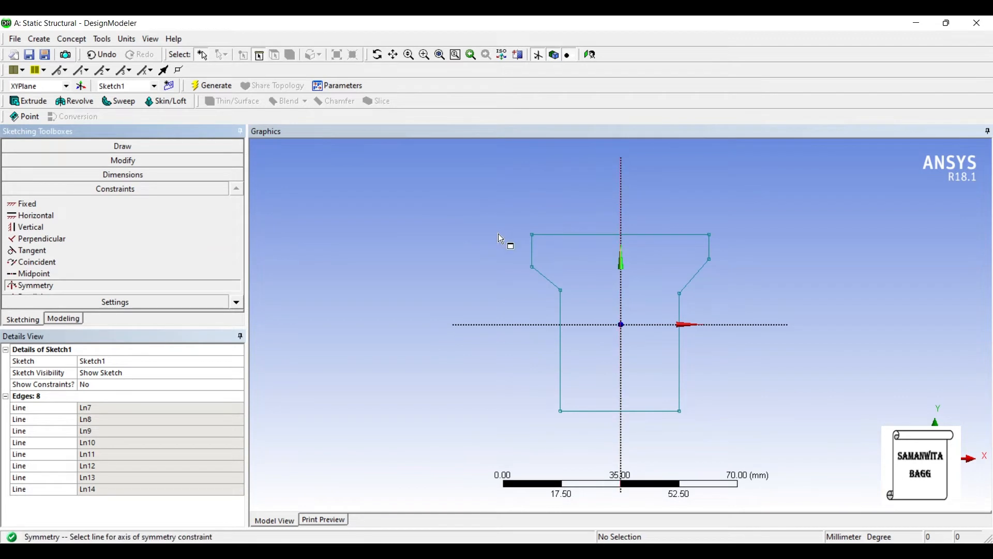
{"action": "left_click", "coordinate": [622, 227]}
{"action": "left_click", "coordinate": [546, 278]}
{"action": "left_click", "coordinate": [695, 276]}
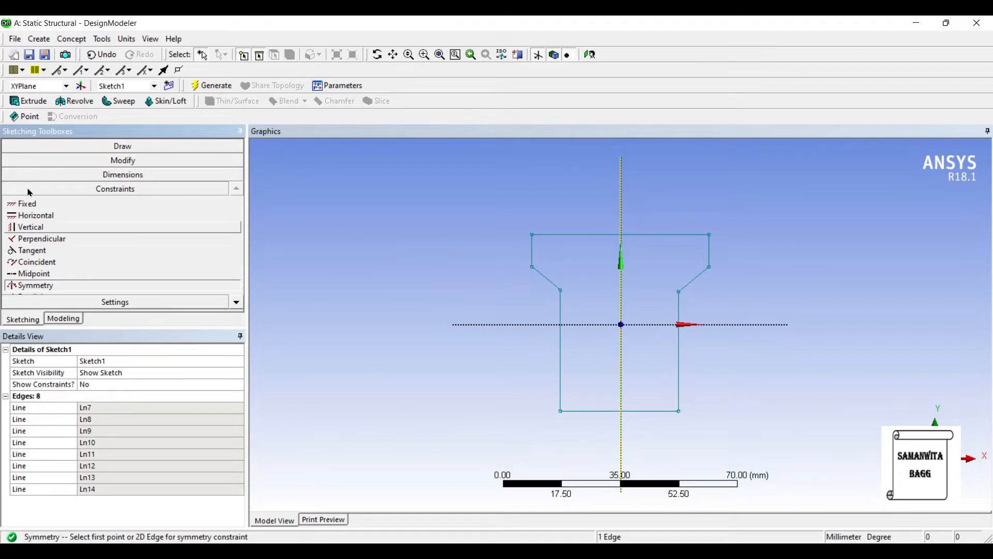
Step: Make the two long vertical sides of the pier column symmetric about the vertical axis
{"action": "left_click", "coordinate": [56, 239]}
{"action": "left_click", "coordinate": [42, 285]}
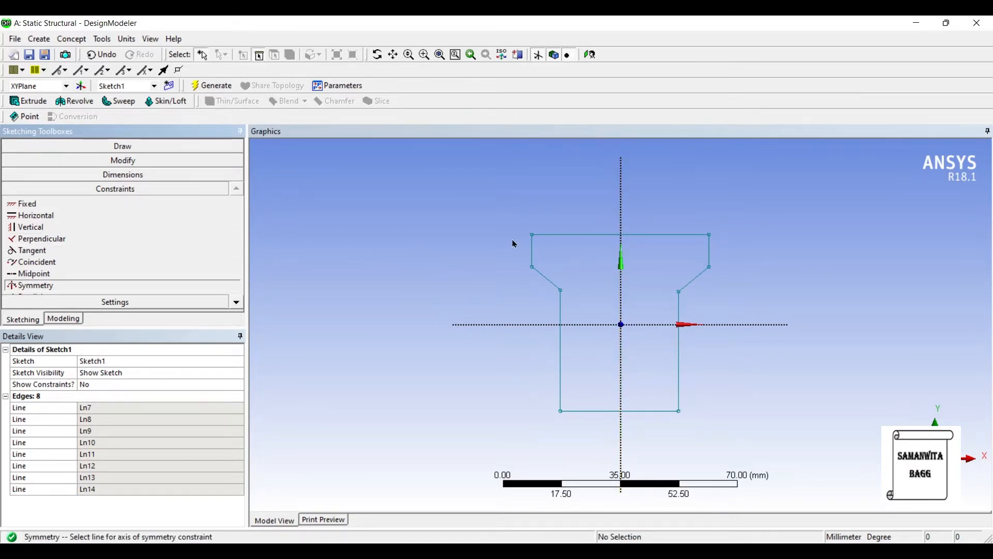
{"action": "left_click", "coordinate": [621, 296]}
{"action": "left_click", "coordinate": [560, 309]}
{"action": "left_click", "coordinate": [679, 352]}
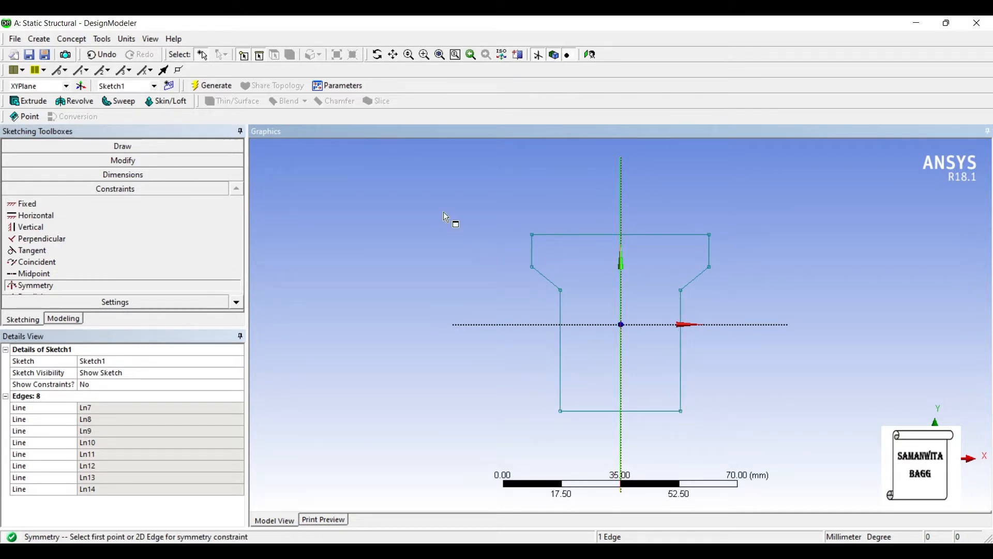
Step: Dimension the profile's top width, left head height, left sloped edge length, left column height and bottom width
{"action": "left_click", "coordinate": [123, 174]}
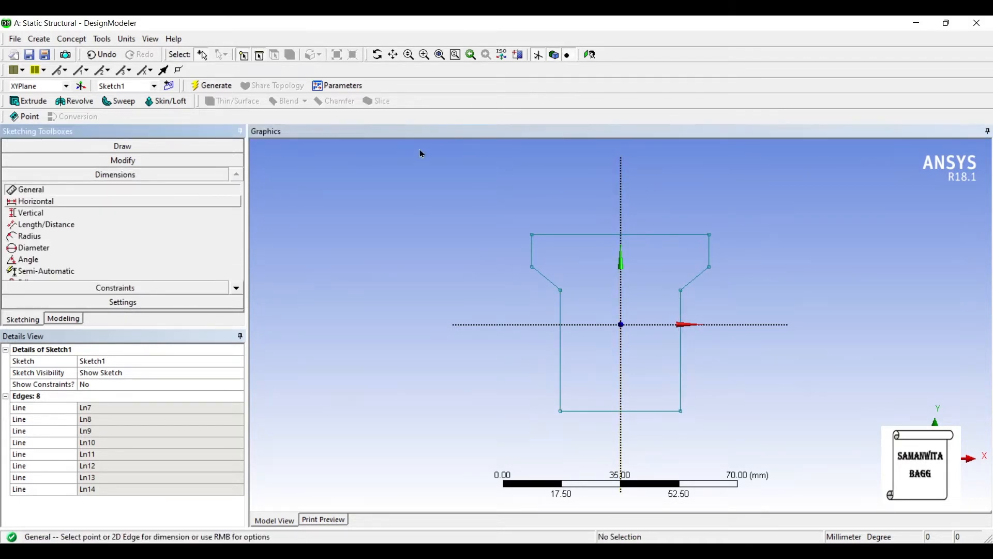
{"action": "left_click", "coordinate": [596, 235]}
{"action": "left_click", "coordinate": [601, 201]}
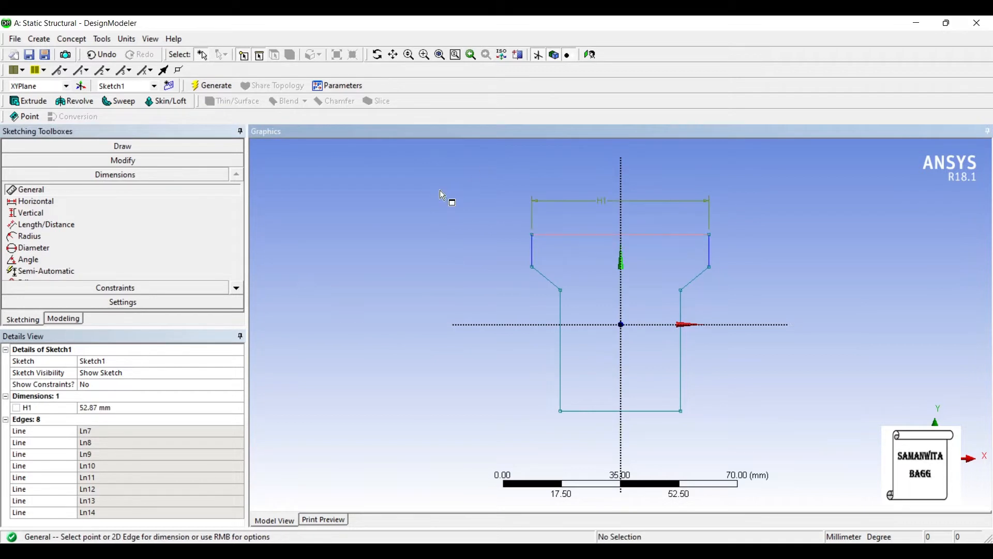
{"action": "left_click", "coordinate": [532, 252]}
{"action": "left_click", "coordinate": [495, 246]}
{"action": "left_click", "coordinate": [546, 278]}
{"action": "left_click", "coordinate": [521, 299]}
{"action": "left_click", "coordinate": [561, 362]}
{"action": "left_click", "coordinate": [512, 355]}
{"action": "left_click", "coordinate": [595, 411]}
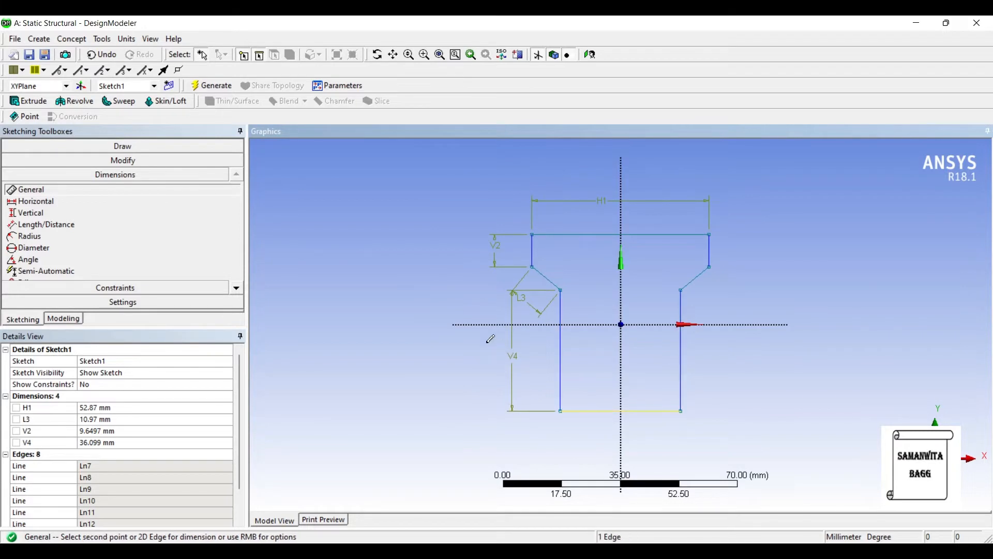
{"action": "left_click", "coordinate": [609, 429]}
Step: Set the pier head's top width H1 to 100 mm and the column height V4 to 50 mm
{"action": "left_click", "coordinate": [103, 408]}
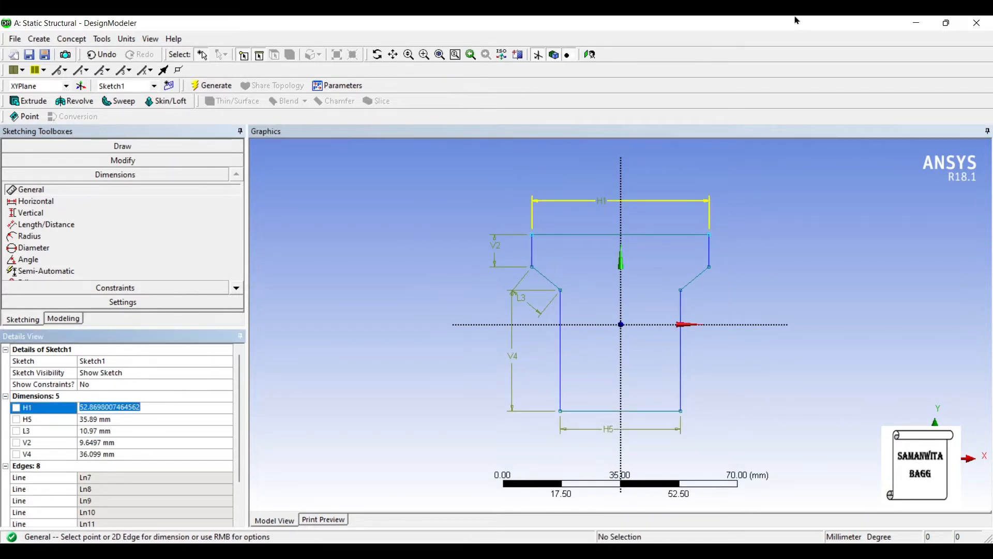
{"action": "type", "text": "100"}
{"action": "key", "text": "Return"}
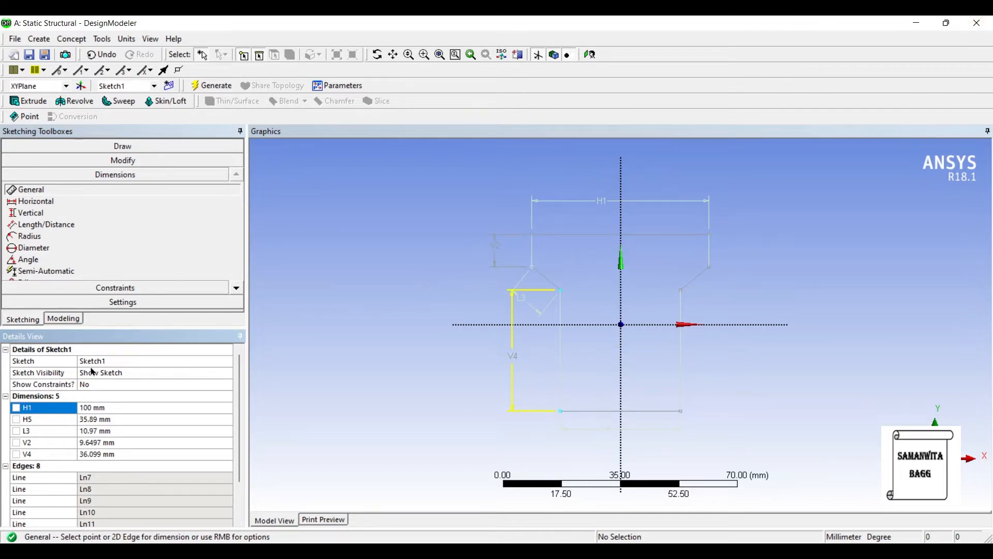
{"action": "left_click", "coordinate": [112, 454]}
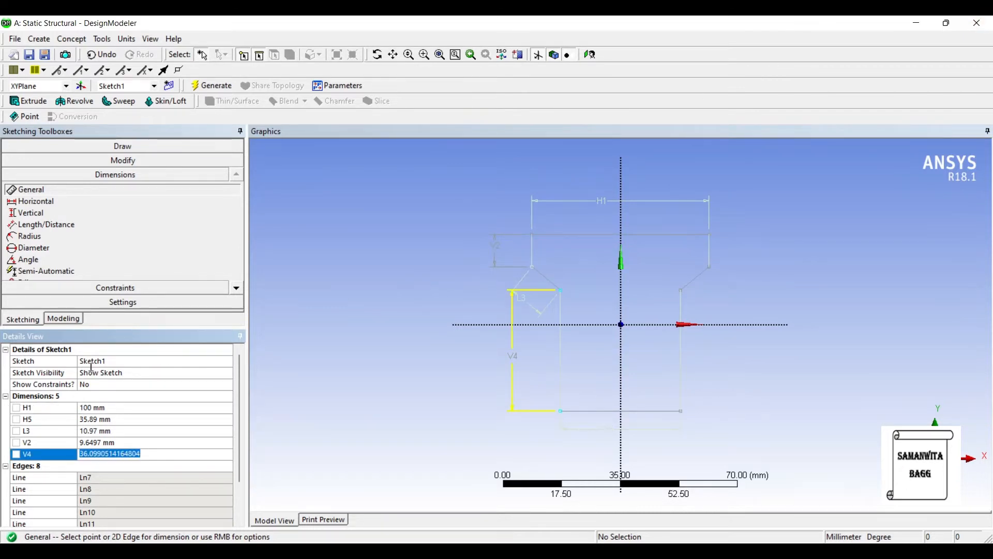
{"action": "type", "text": "50"}
{"action": "key", "text": "Return"}
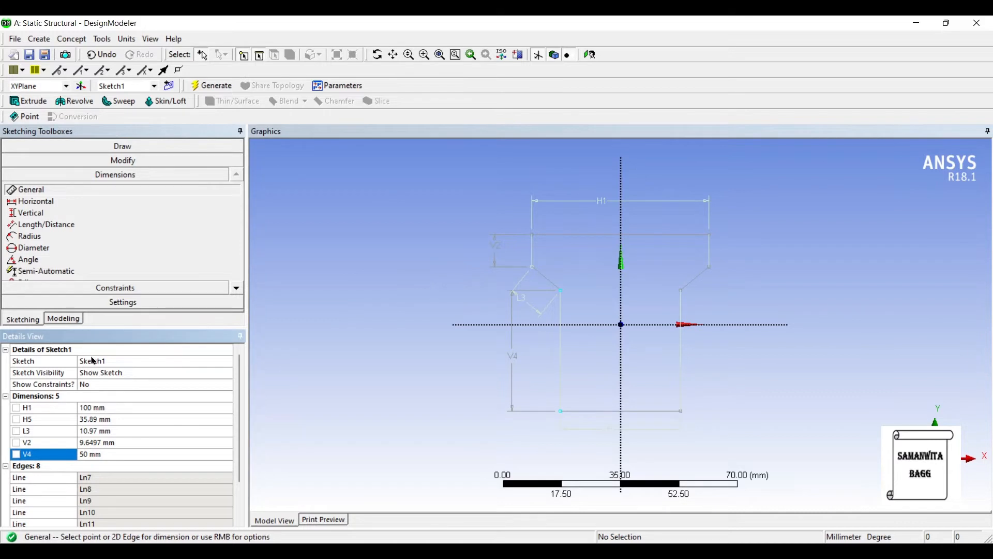
Step: Set the bottom width H5 to 50 mm, the sloped edge L3 to 15 mm and the head height V2 to 10 mm
{"action": "left_click", "coordinate": [104, 420]}
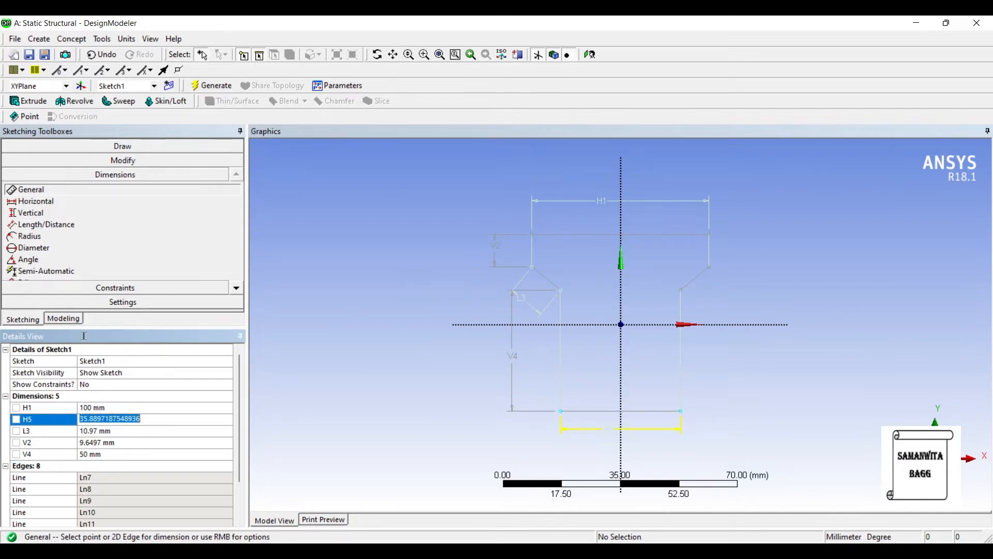
{"action": "type", "text": "50"}
{"action": "key", "text": "Return"}
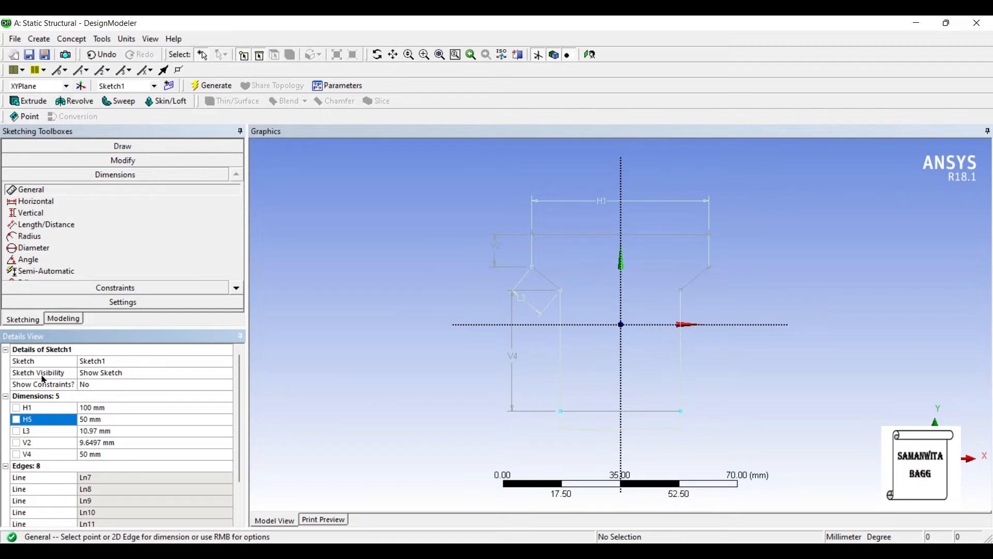
{"action": "left_click", "coordinate": [116, 431]}
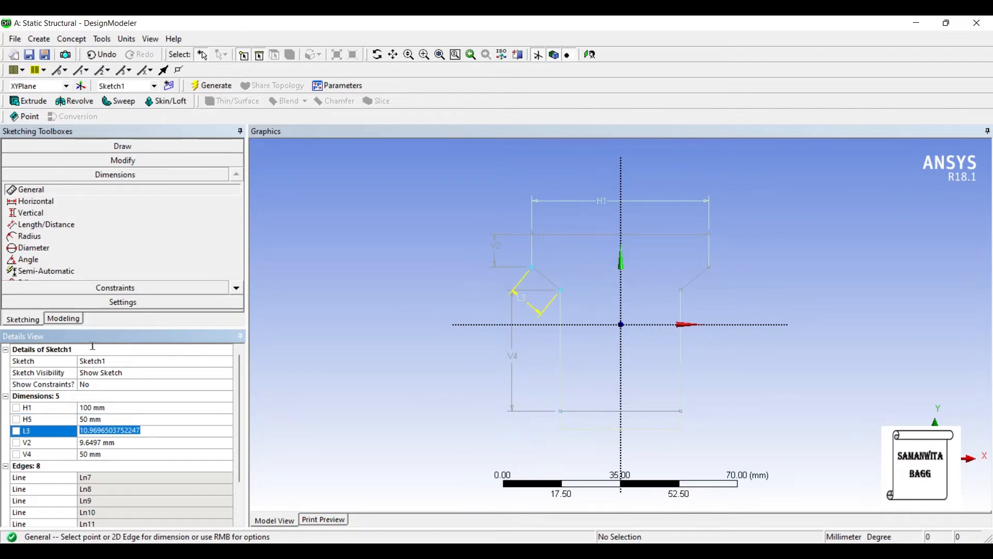
{"action": "type", "text": "15"}
{"action": "key", "text": "Return"}
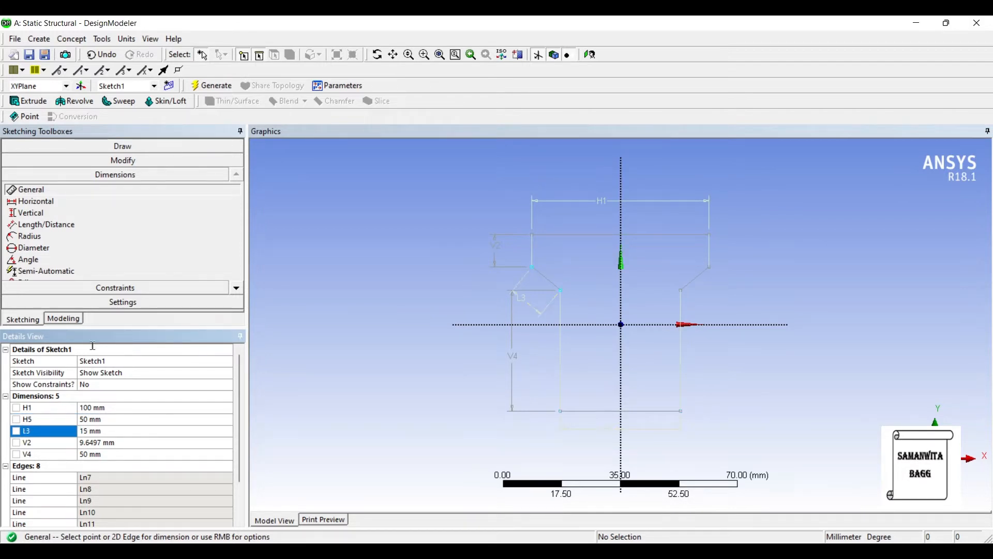
{"action": "key", "text": "Tab"}
{"action": "type", "text": "10"}
{"action": "key", "text": "Return"}
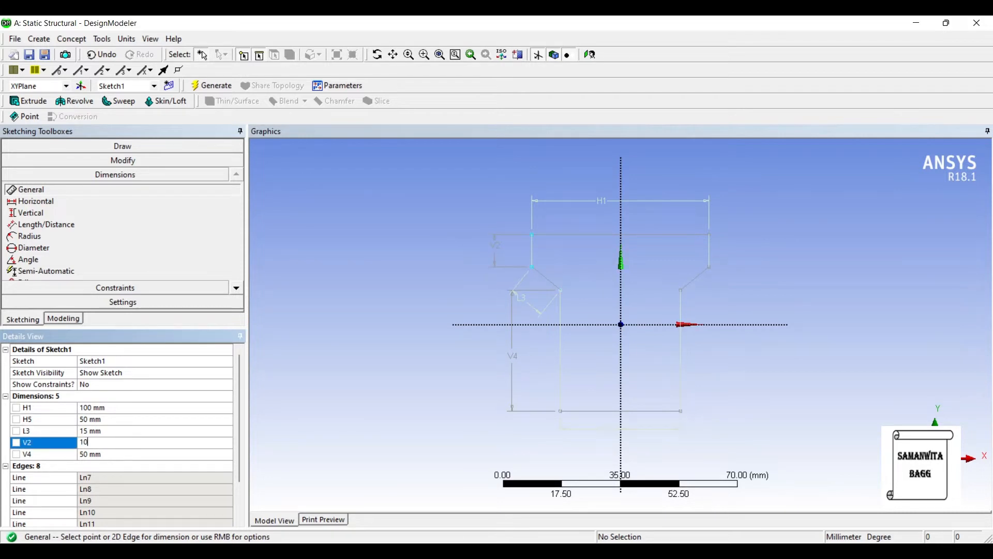
Step: Extrude the pier profile Sketch1 to a depth of 20 mm and generate the solid
{"action": "left_click", "coordinate": [29, 101]}
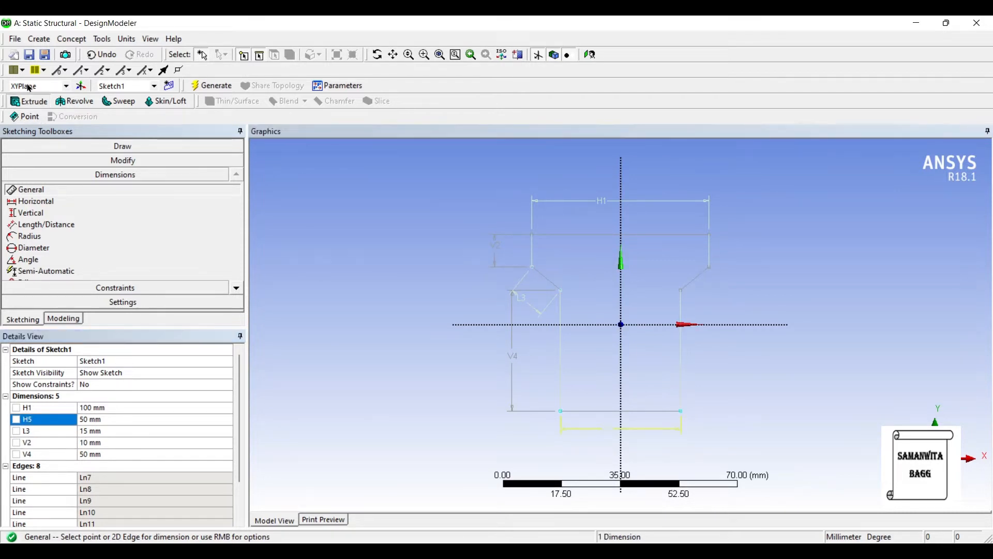
{"action": "middle_click_drag", "start_coordinate": [288, 154], "coordinate": [392, 171]}
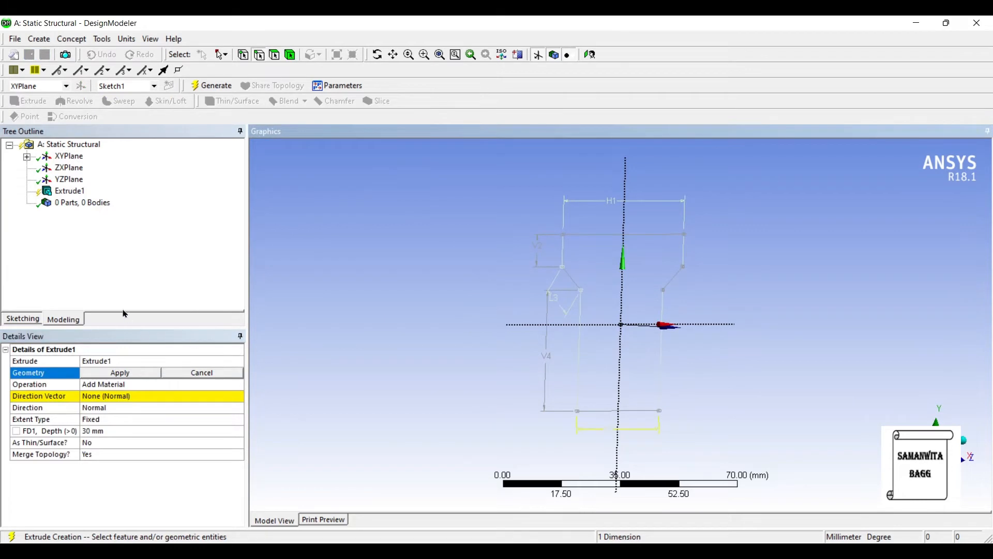
{"action": "left_click", "coordinate": [27, 156]}
{"action": "left_click", "coordinate": [78, 167]}
{"action": "left_click", "coordinate": [90, 304]}
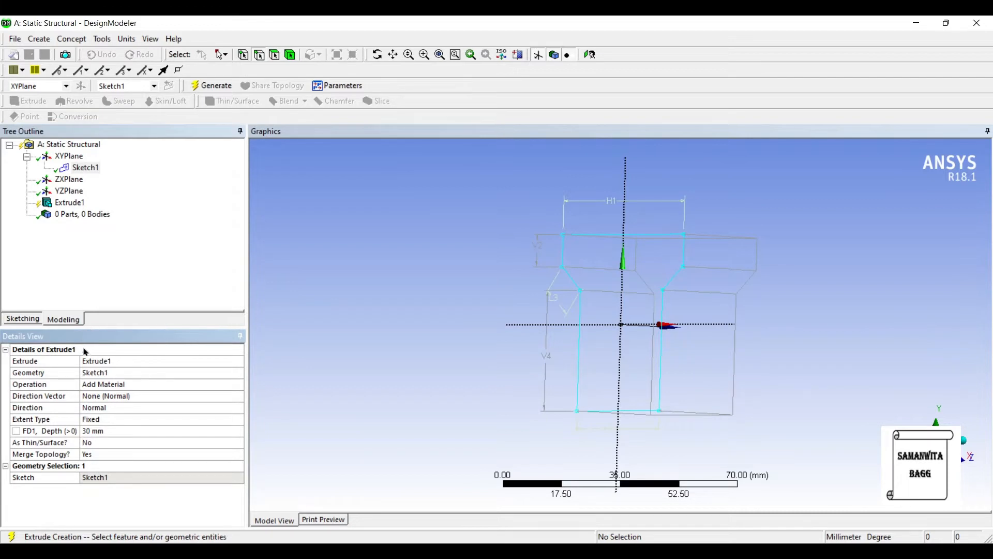
{"action": "type", "text": "20"}
{"action": "key", "text": "Return"}
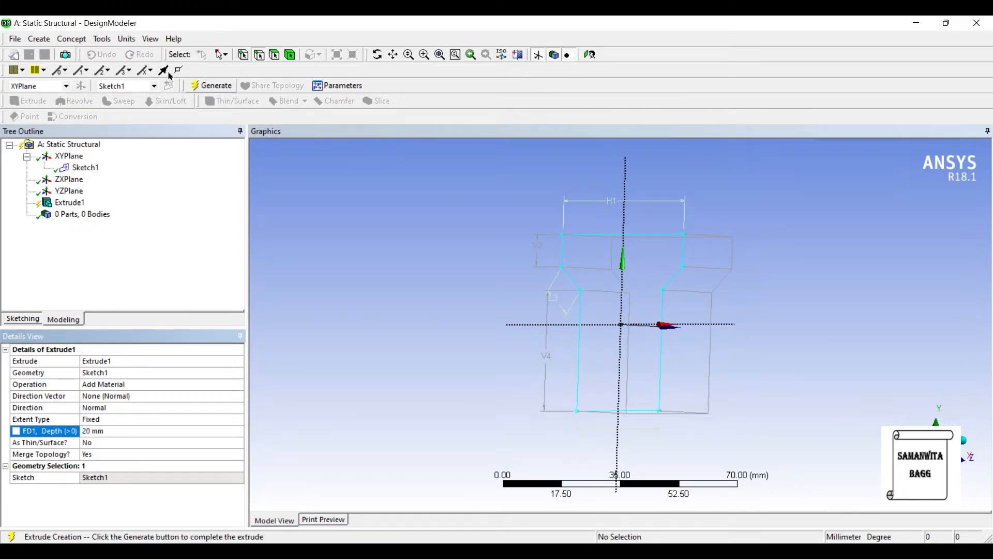
{"action": "left_click", "coordinate": [211, 86]}
Step: Create and generate a new plane from the pier's top face
{"action": "middle_click_drag", "start_coordinate": [298, 183], "coordinate": [514, 208]}
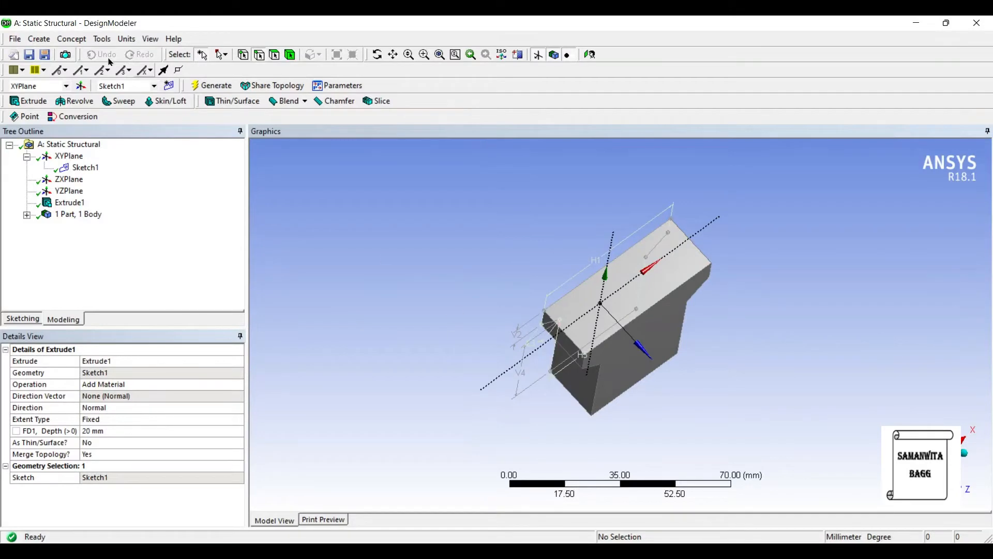
{"action": "left_click", "coordinate": [526, 219]}
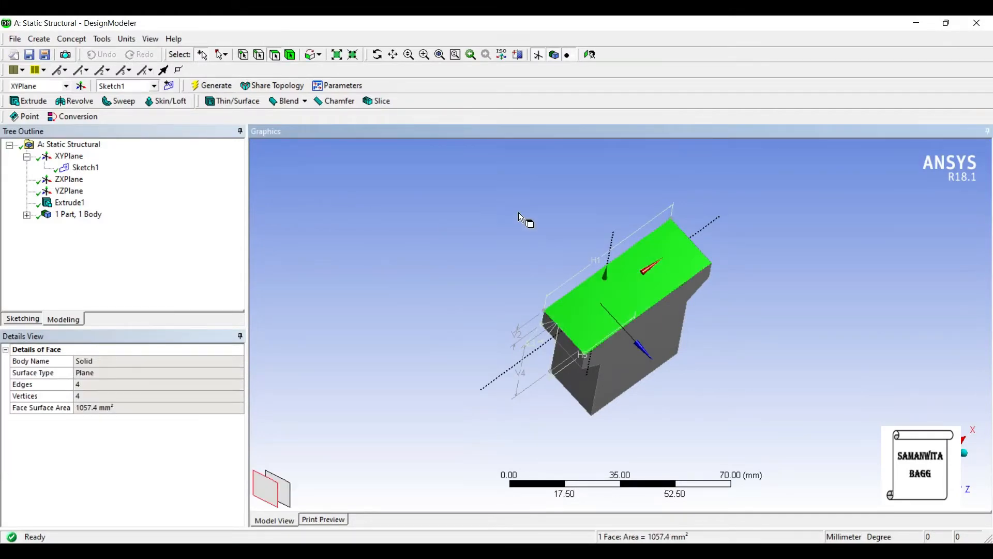
{"action": "left_click", "coordinate": [80, 86]}
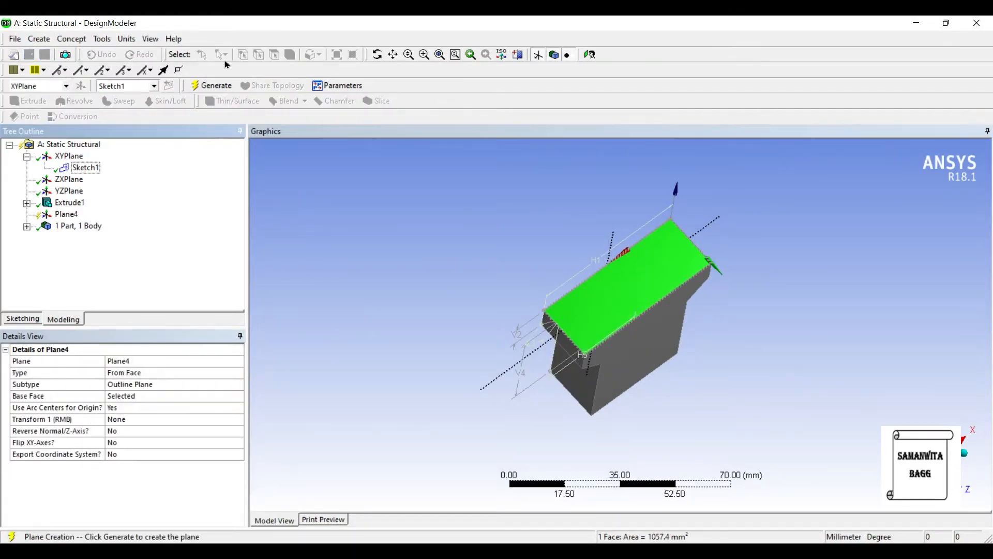
{"action": "left_click", "coordinate": [211, 86]}
Step: Sketch a rectangle about 68 mm long on the new plane, starting on its vertical axis and extending past both long edges of the pier top
{"action": "left_click", "coordinate": [473, 55]}
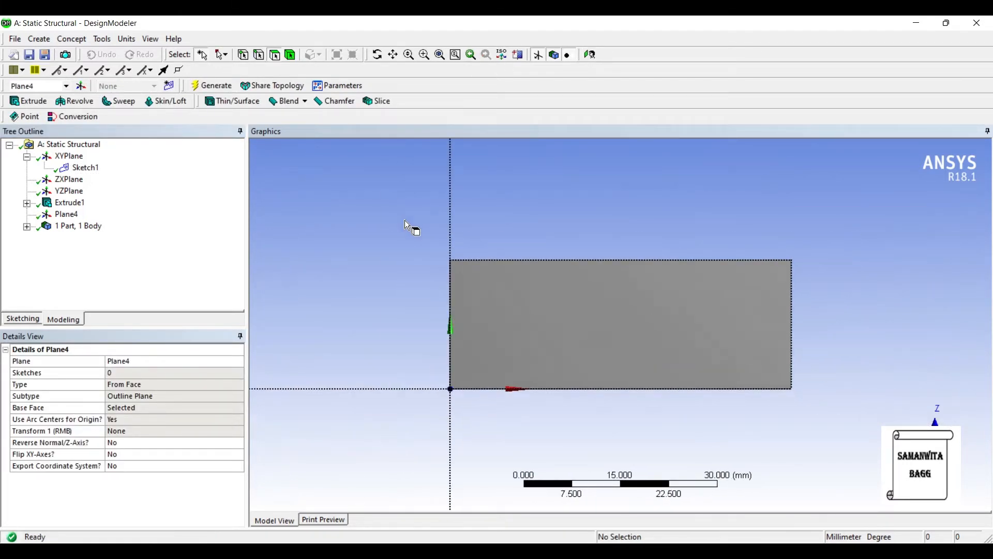
{"action": "left_click", "coordinate": [23, 318]}
{"action": "left_click", "coordinate": [31, 220]}
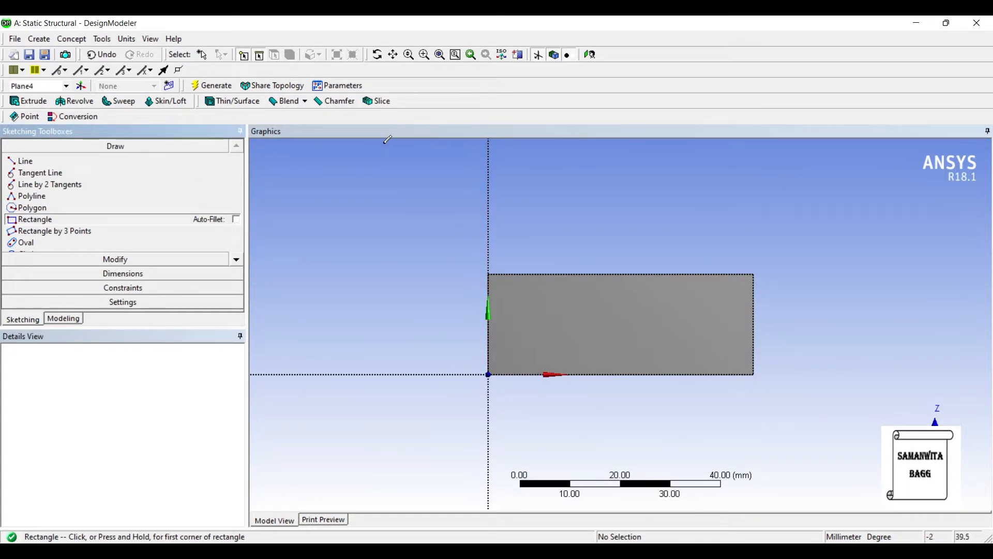
{"action": "left_click", "coordinate": [488, 169]}
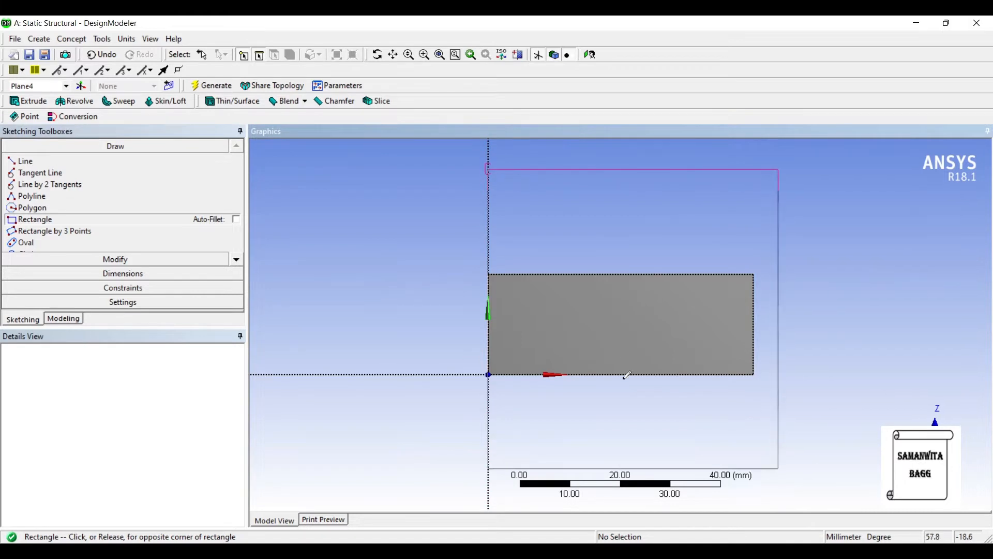
{"action": "left_click", "coordinate": [765, 510]}
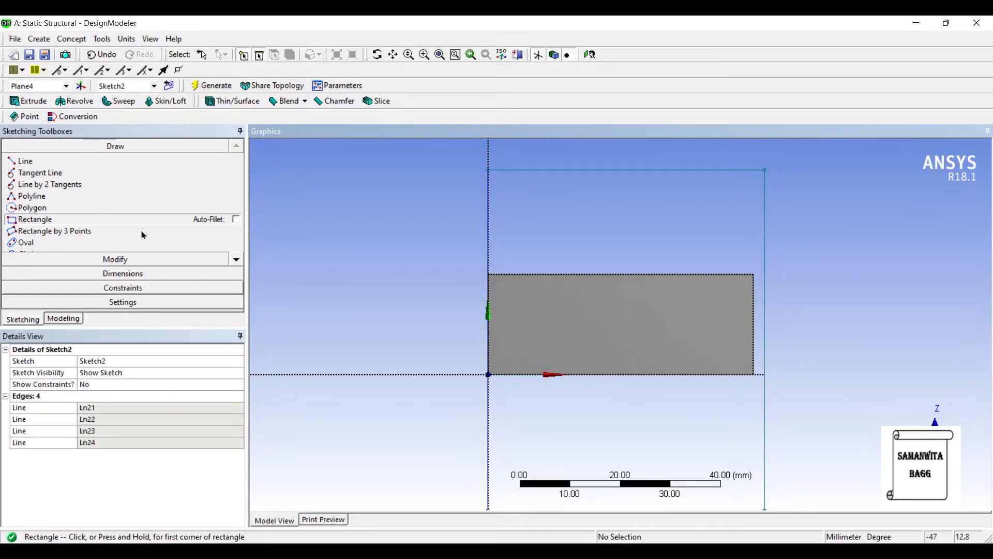
Step: Make the rectangle's free long side coincident with the adjacent short edge of the pier's top face
{"action": "left_click", "coordinate": [123, 287]}
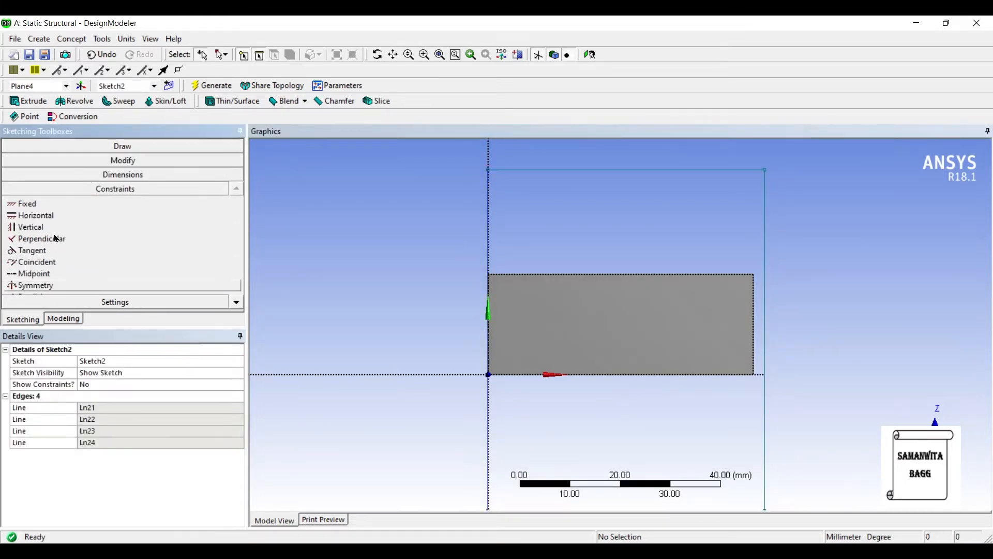
{"action": "left_click", "coordinate": [32, 262]}
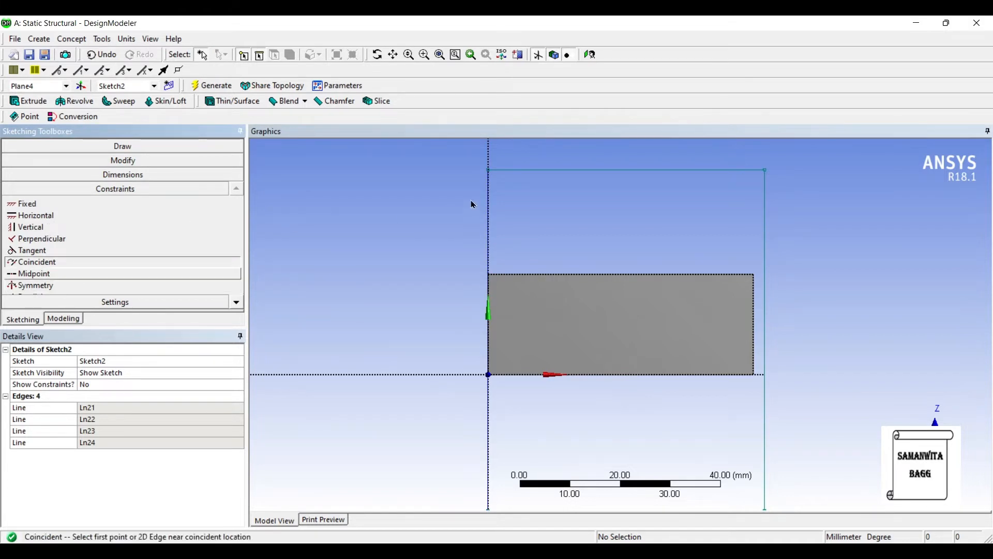
{"action": "left_click", "coordinate": [604, 238]}
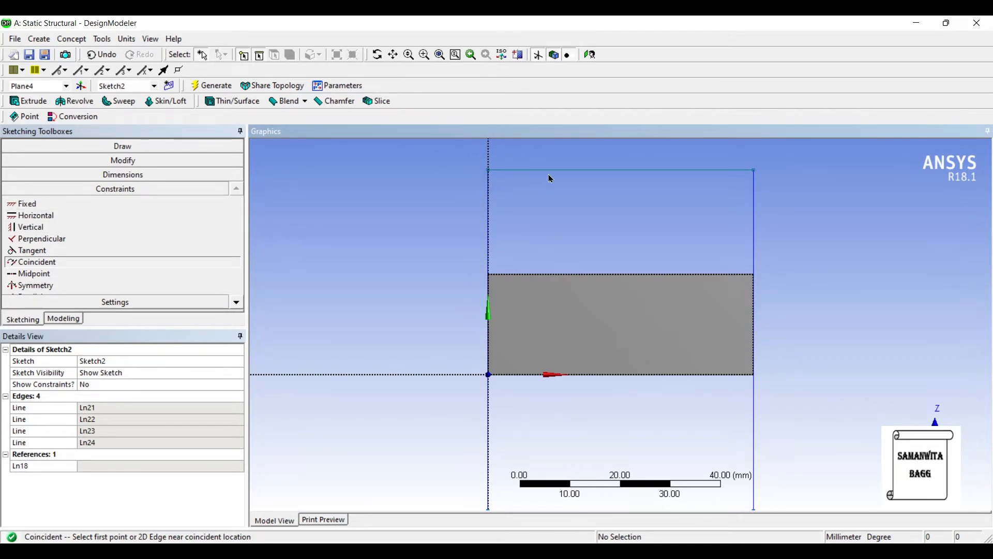
Step: Dimension the rectangle's long side and set its length V1 to 150 mm
{"action": "left_click", "coordinate": [91, 175]}
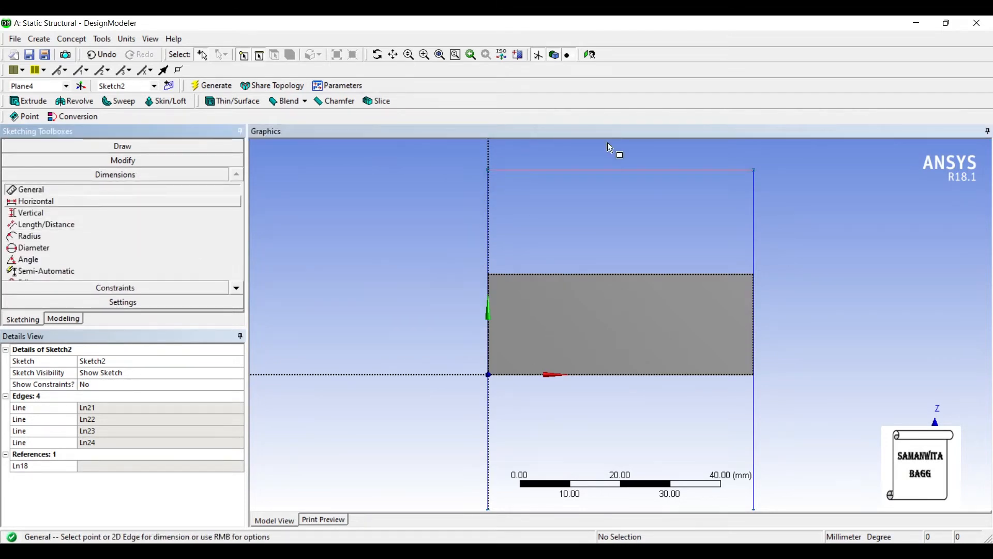
{"action": "left_click", "coordinate": [754, 202]}
{"action": "left_click", "coordinate": [810, 218]}
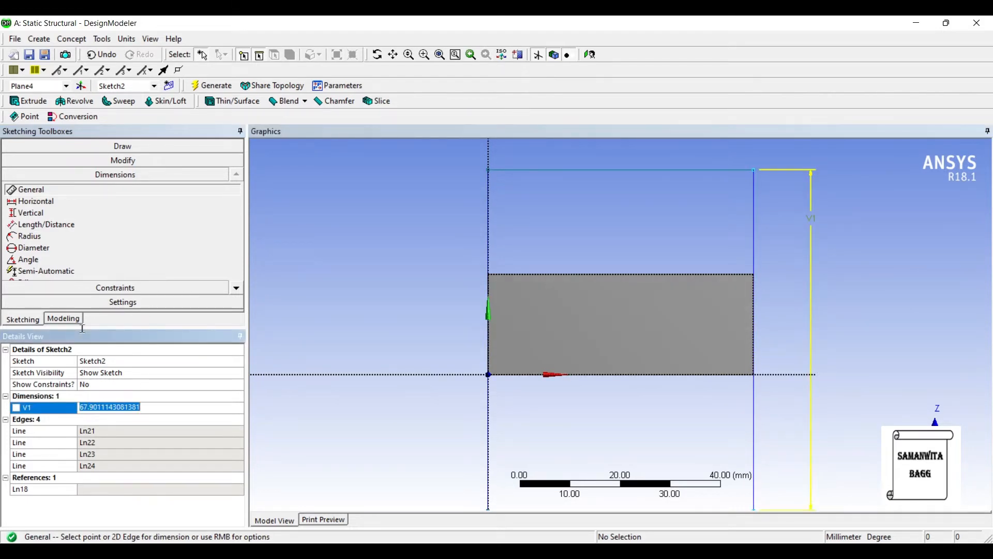
{"action": "type", "text": "150"}
{"action": "key", "text": "Return"}
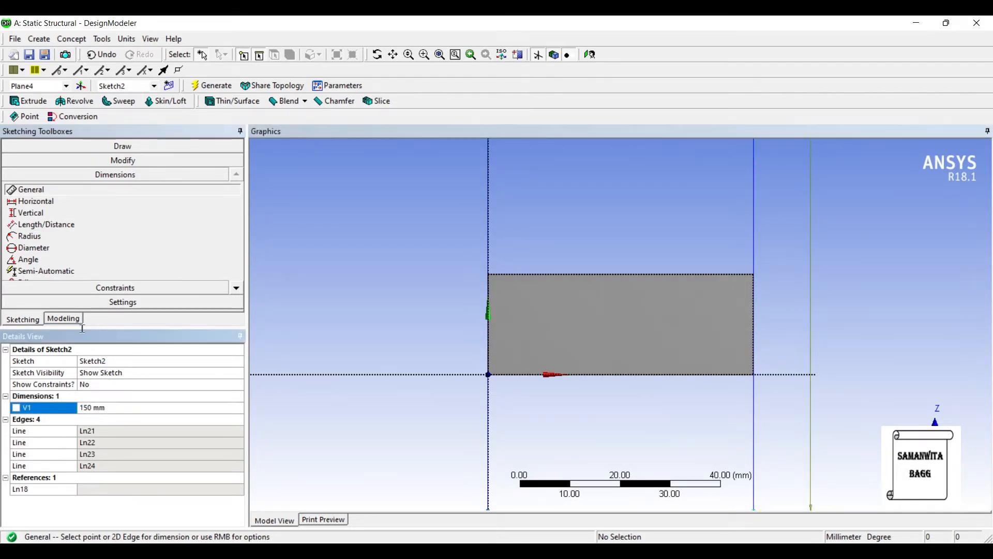
Step: Extrude the deck rectangle Sketch2 by 20 mm as an Add Frozen body and generate it
{"action": "mouse_move", "coordinate": [533, 234]}
{"action": "middle_mouse_down"}
{"action": "mouse_move", "coordinate": [510, 233]}
{"action": "mouse_move", "coordinate": [548, 235]}
{"action": "middle_mouse_up"}
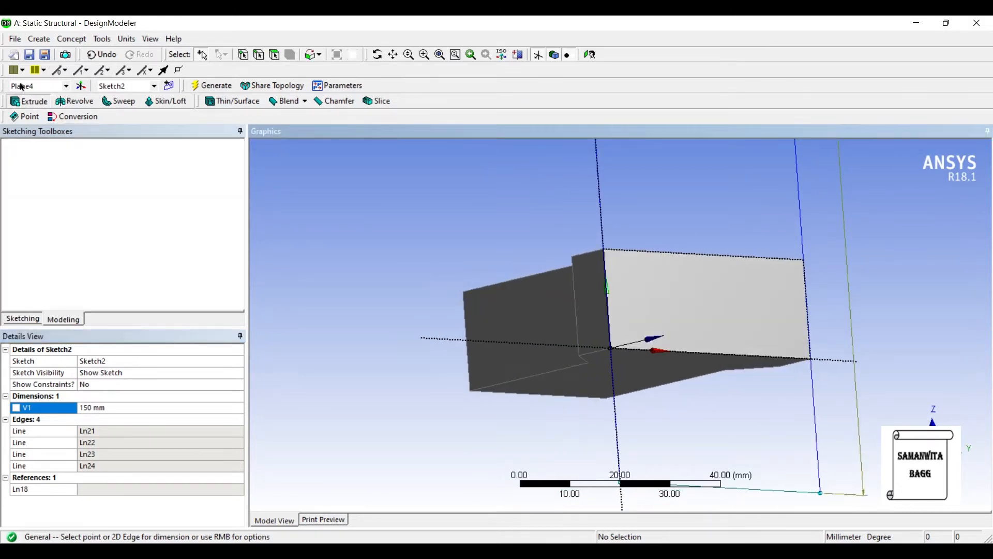
{"action": "left_click", "coordinate": [29, 101]}
{"action": "middle_click_drag", "start_coordinate": [421, 183], "coordinate": [585, 228]}
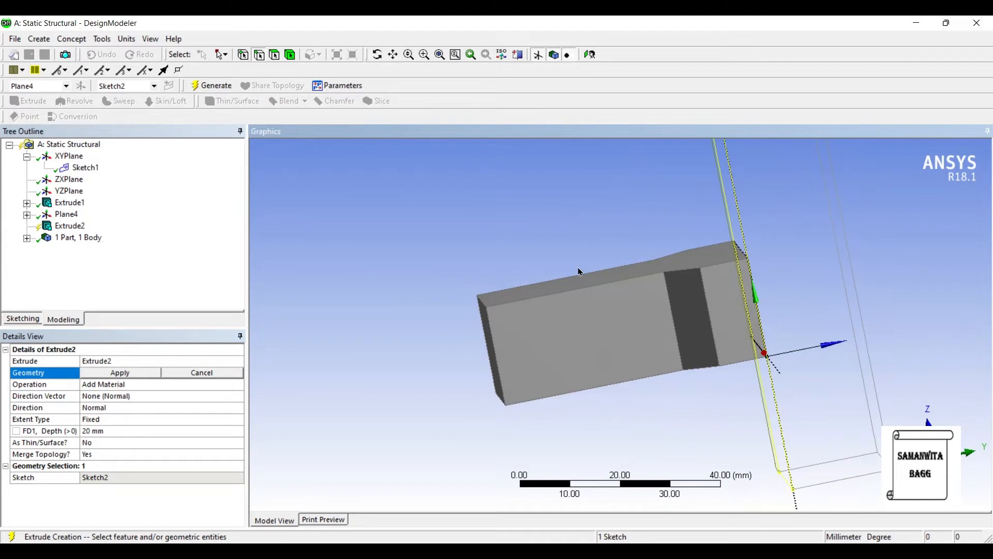
{"action": "scroll", "coordinate": [580, 272], "scroll_direction": "down", "scroll_amount": 5}
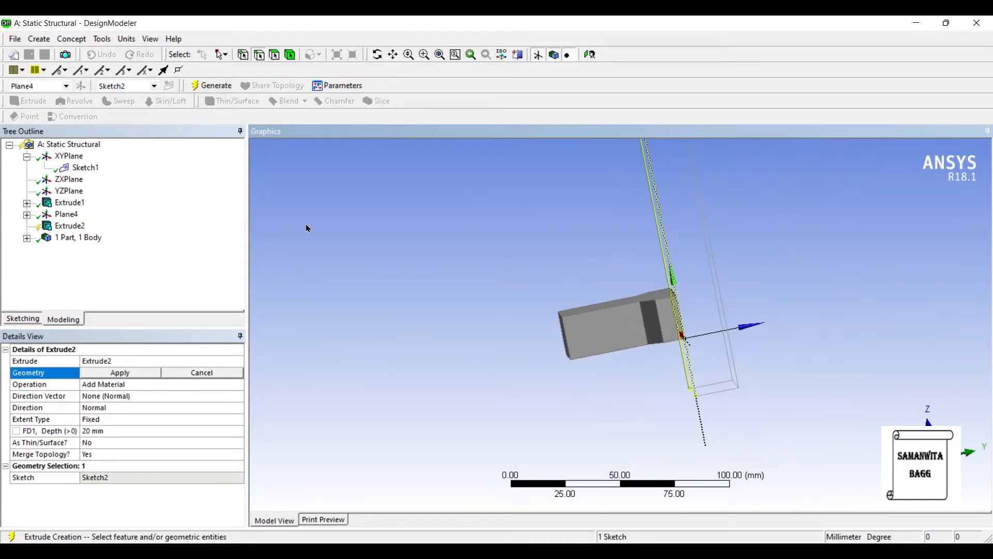
{"action": "left_click", "coordinate": [101, 338]}
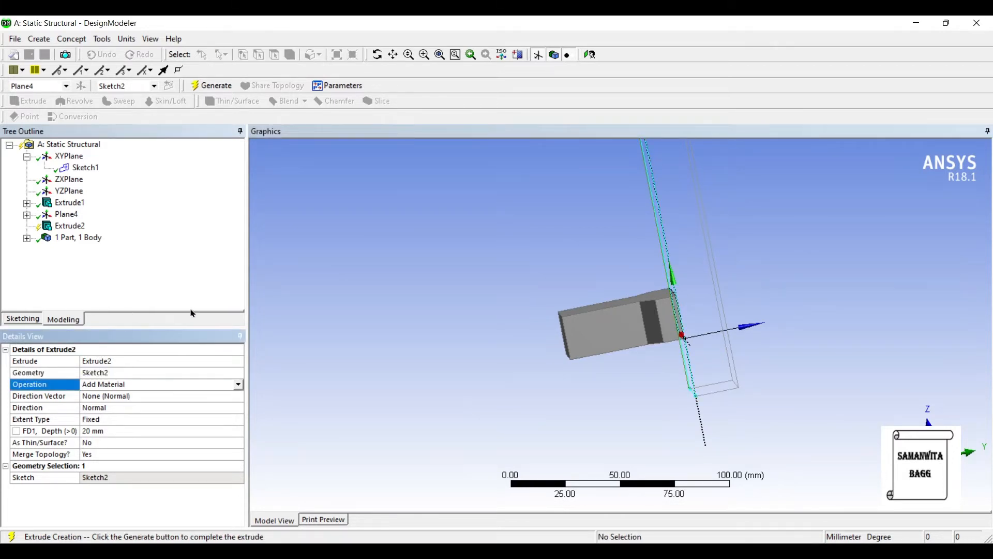
{"action": "key", "text": "alt+Down"}
{"action": "key", "text": "Down"}
{"action": "key", "text": "Down"}
{"action": "key", "text": "Up"}
{"action": "key", "text": "Return"}
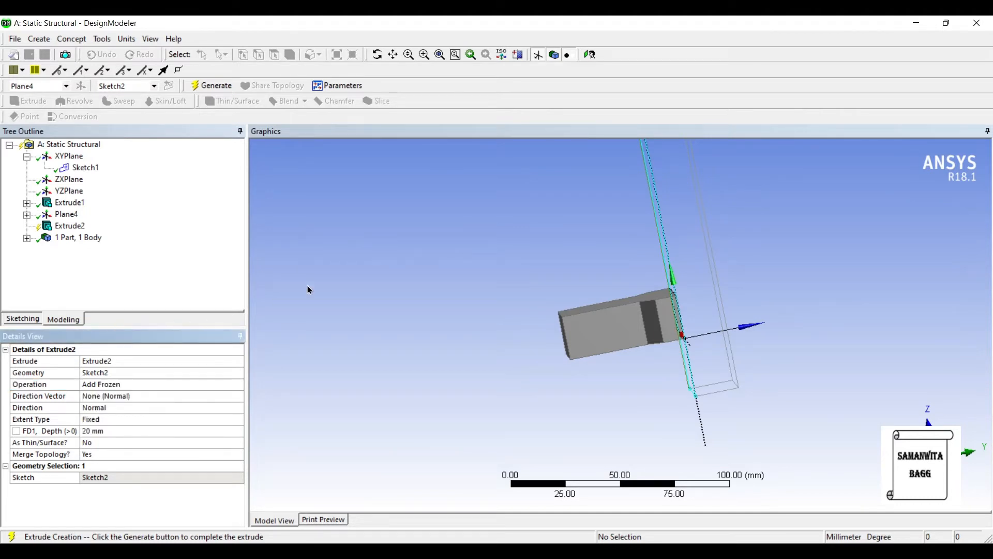
{"action": "left_click", "coordinate": [213, 85]}
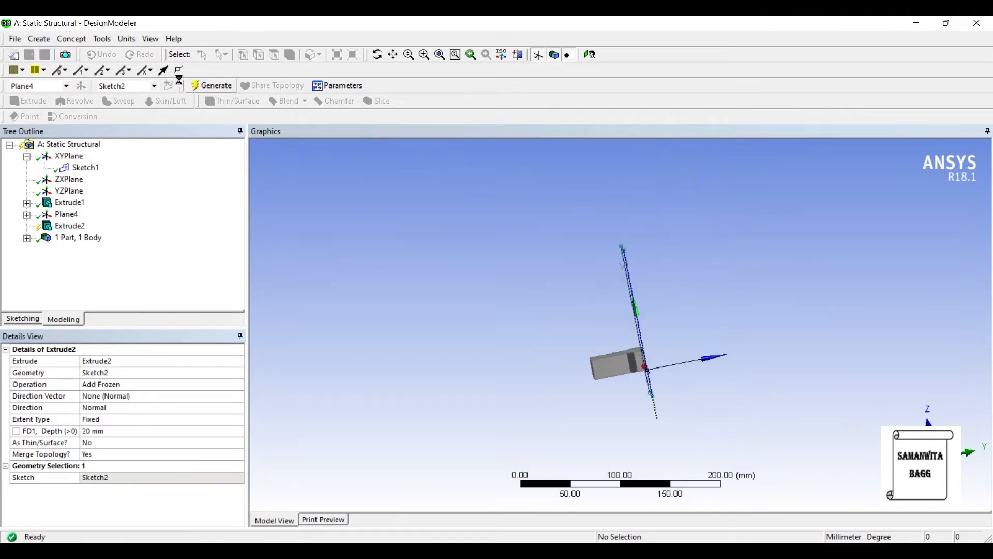
Step: Start a Translate body transformation and assign the pier as the body to translate
{"action": "middle_click_drag", "start_coordinate": [422, 251], "coordinate": [468, 253]}
{"action": "middle_click_drag", "start_coordinate": [346, 214], "coordinate": [454, 203]}
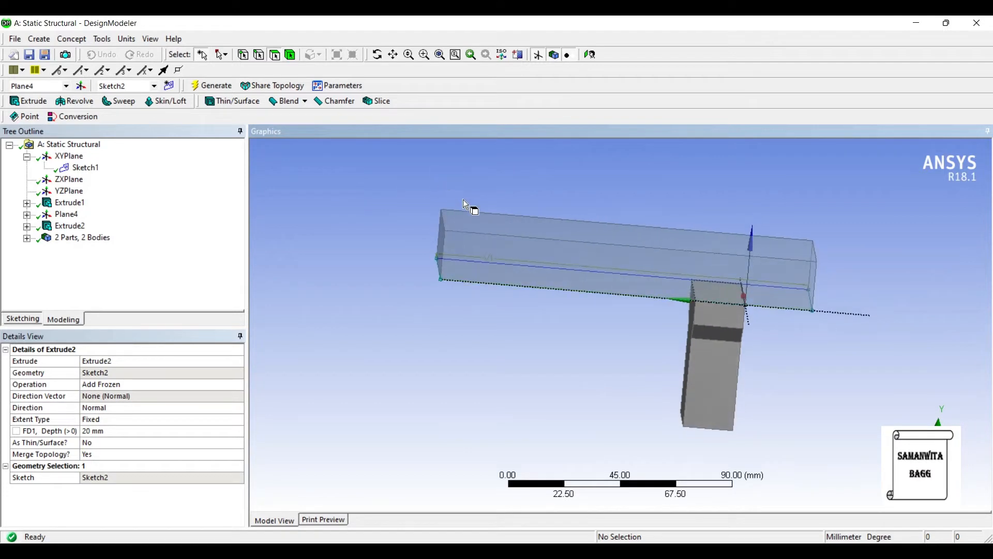
{"action": "left_click", "coordinate": [40, 39]}
{"action": "key", "text": "Down"}
{"action": "key", "text": "Down"}
{"action": "key", "text": "Right"}
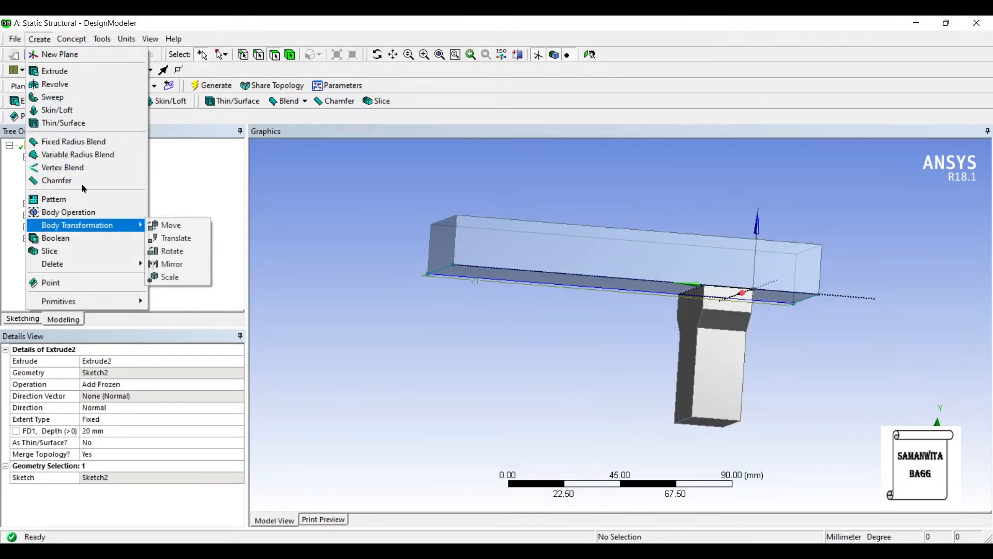
{"action": "key", "text": "Down"}
{"action": "key", "text": "Return"}
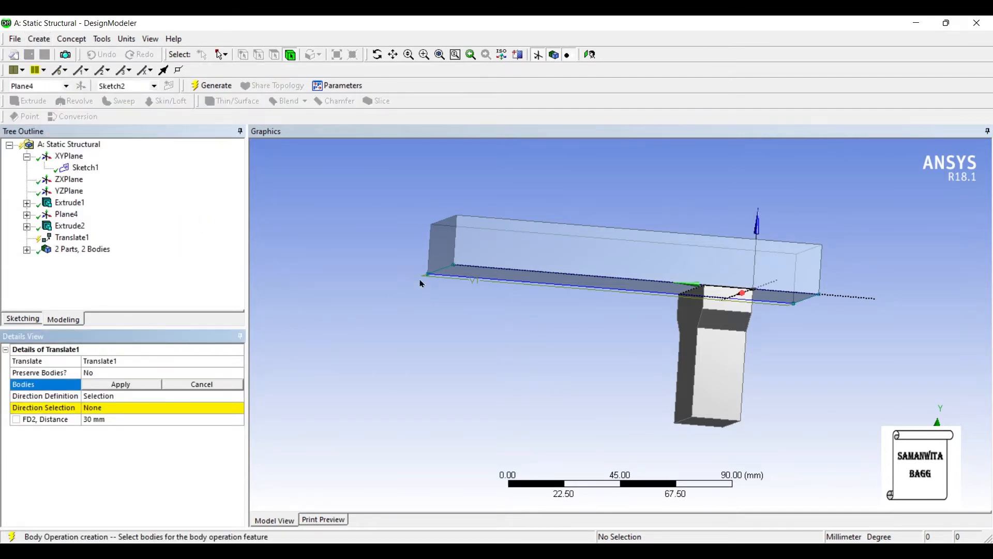
{"action": "left_click", "coordinate": [718, 353]}
{"action": "left_click", "coordinate": [120, 385]}
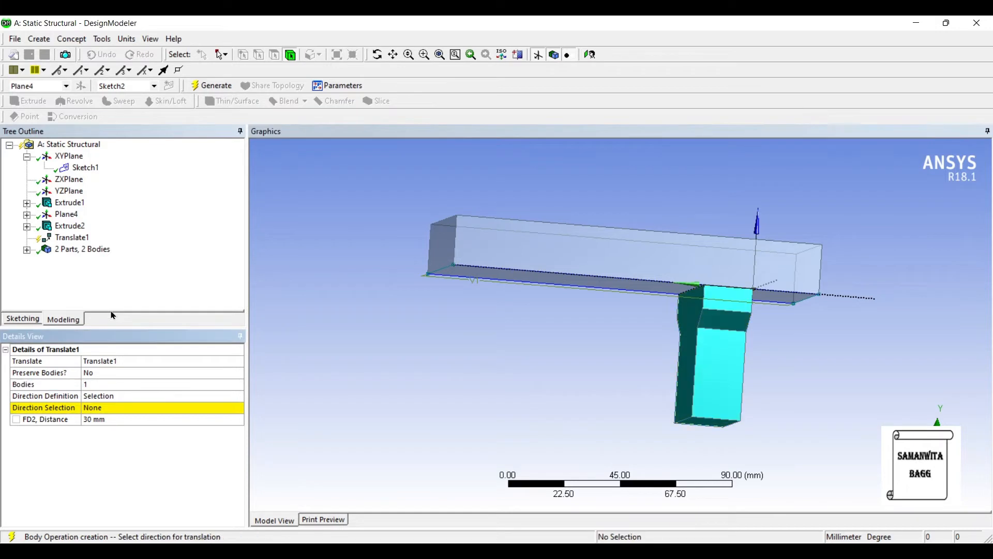
Step: Set the translation to preserve the original body and define its direction by Coordinates
{"action": "left_click", "coordinate": [124, 372]}
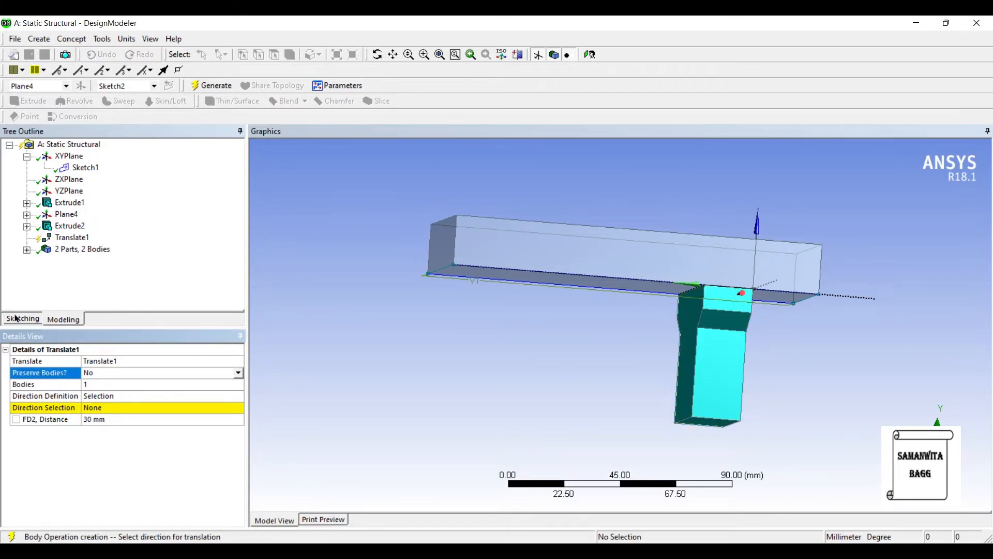
{"action": "left_click", "coordinate": [237, 372]}
{"action": "left_click", "coordinate": [118, 391]}
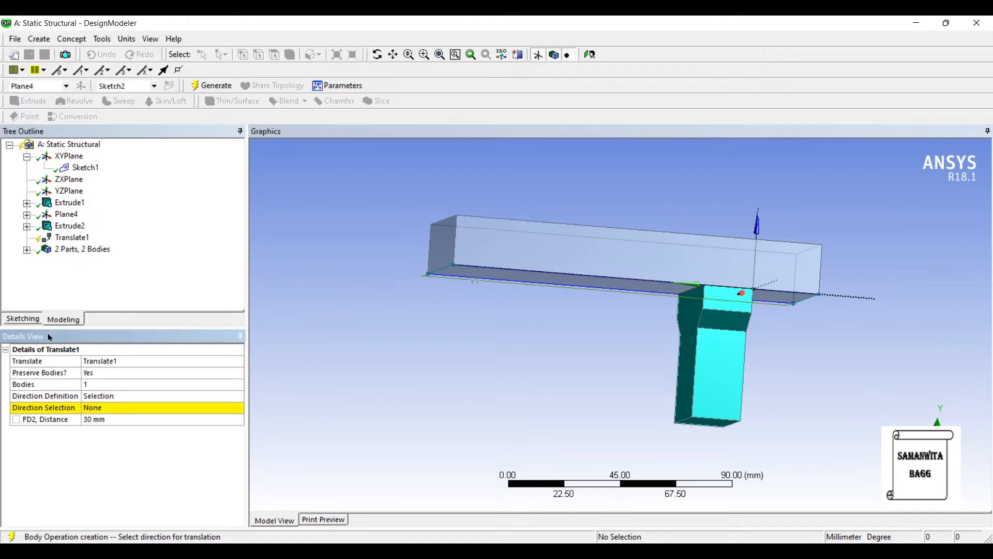
{"action": "left_click", "coordinate": [117, 408]}
{"action": "left_click", "coordinate": [124, 397]}
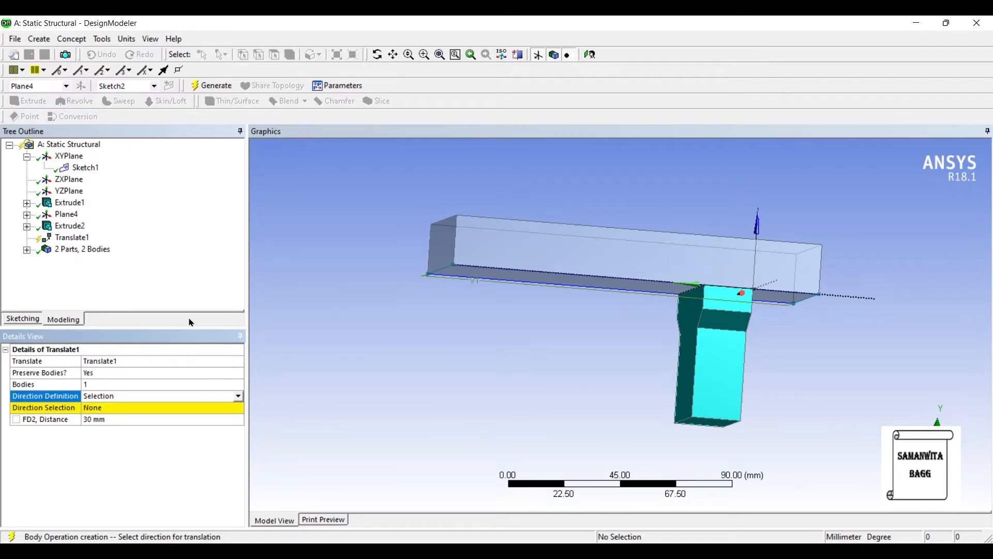
{"action": "left_click", "coordinate": [118, 396]}
{"action": "left_click", "coordinate": [113, 415]}
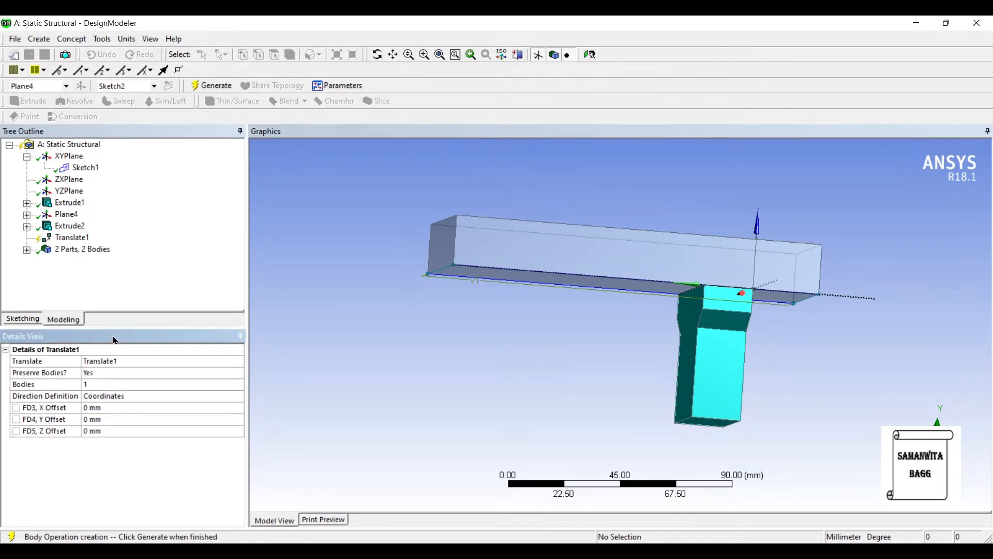
Step: Set the pier copy's Z offset to 40 mm along the deck
{"action": "middle_click_drag", "start_coordinate": [633, 250], "coordinate": [546, 253]}
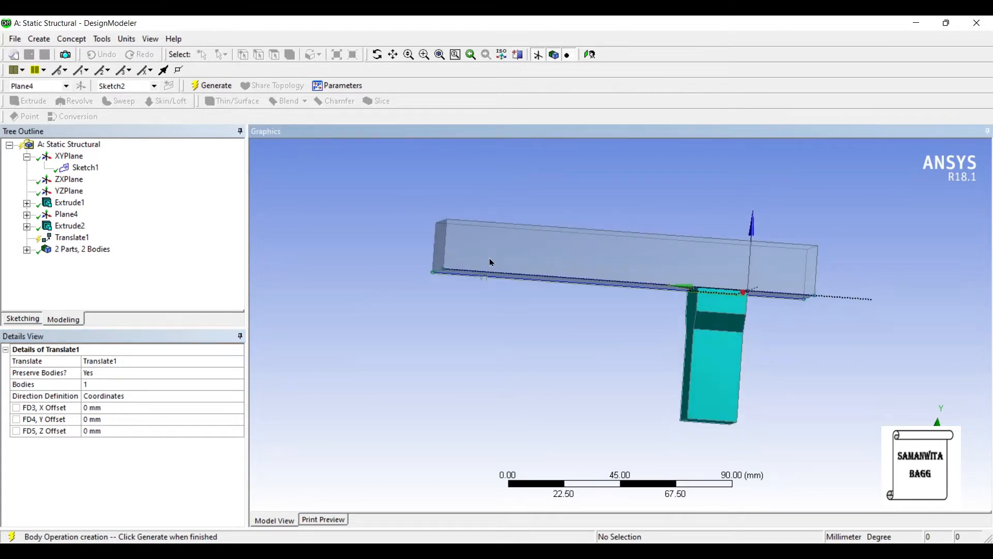
{"action": "left_click", "coordinate": [44, 431]}
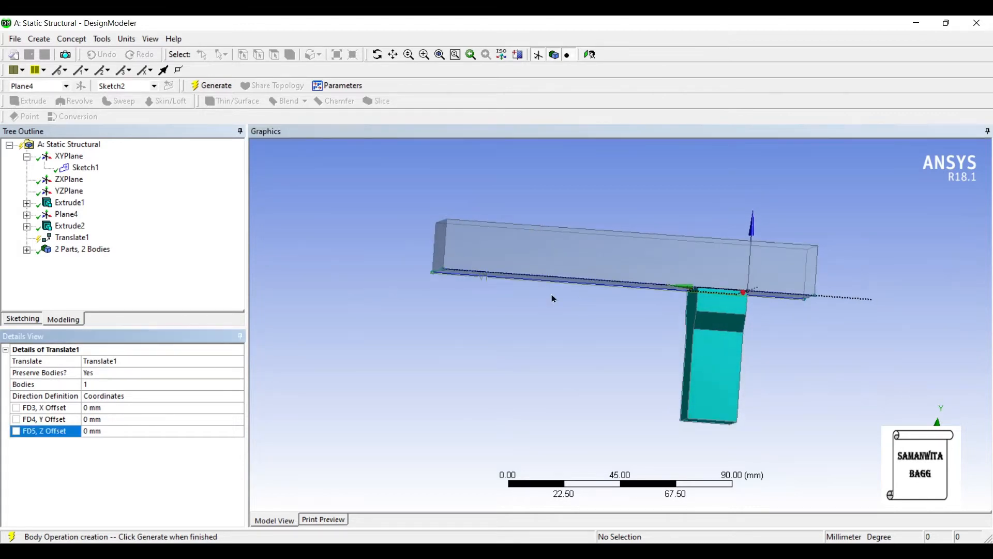
{"action": "type", "text": "40"}
{"action": "key", "text": "Return"}
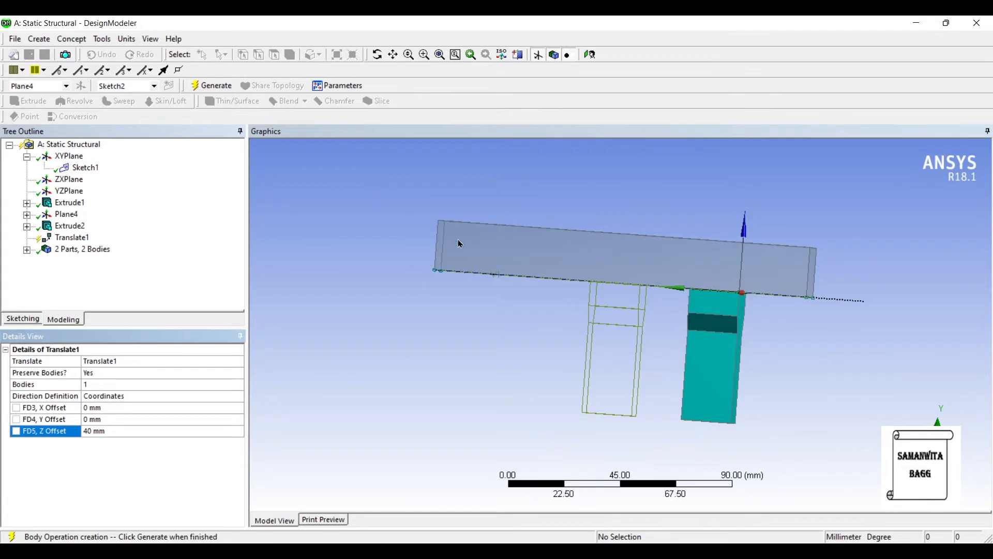
{"action": "middle_click_drag", "start_coordinate": [458, 238], "coordinate": [479, 247]}
{"action": "middle_click_drag", "start_coordinate": [392, 270], "coordinate": [380, 266]}
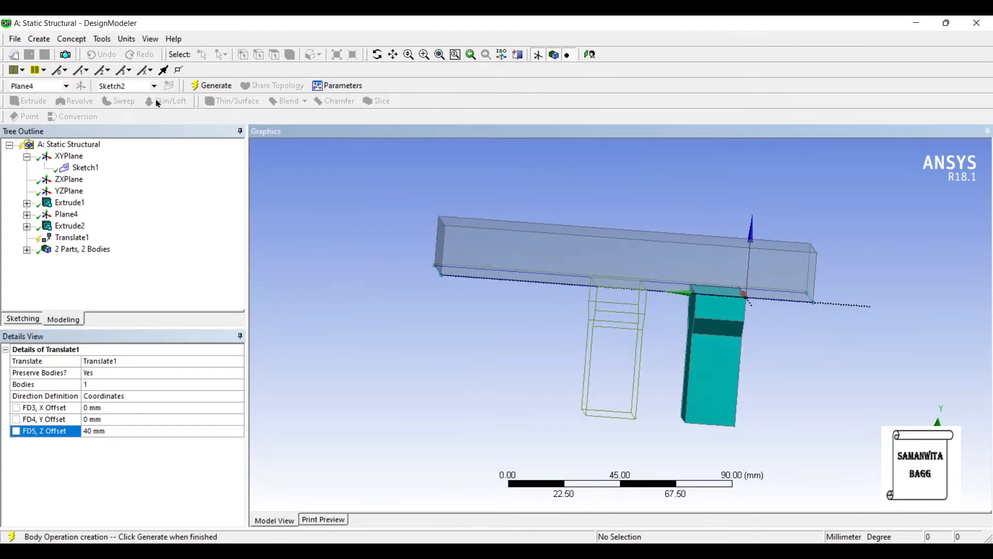
Step: Generate the first pier copy and start another Translate transformation with the original pier as its body
{"action": "left_click", "coordinate": [211, 85]}
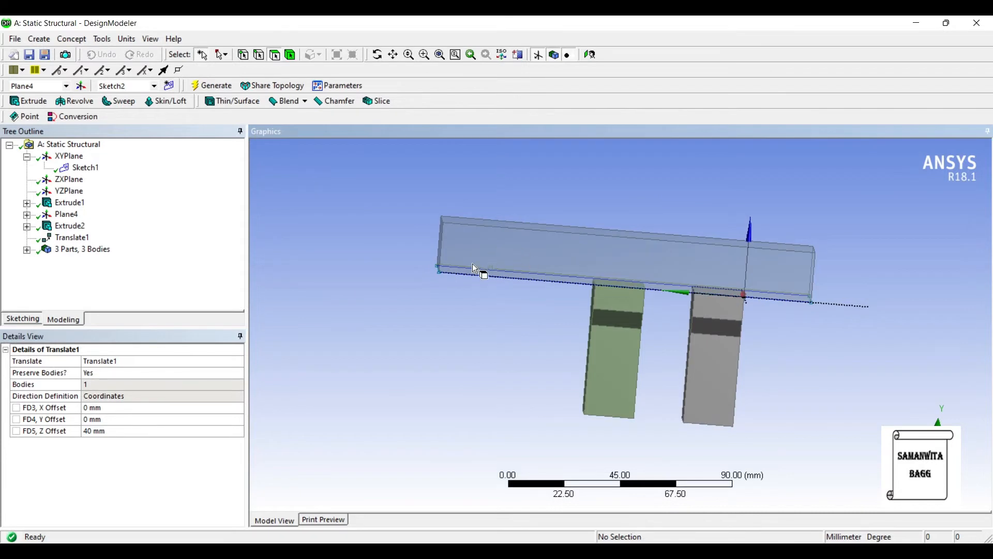
{"action": "left_click", "coordinate": [39, 39]}
{"action": "mouse_move", "coordinate": [77, 225]}
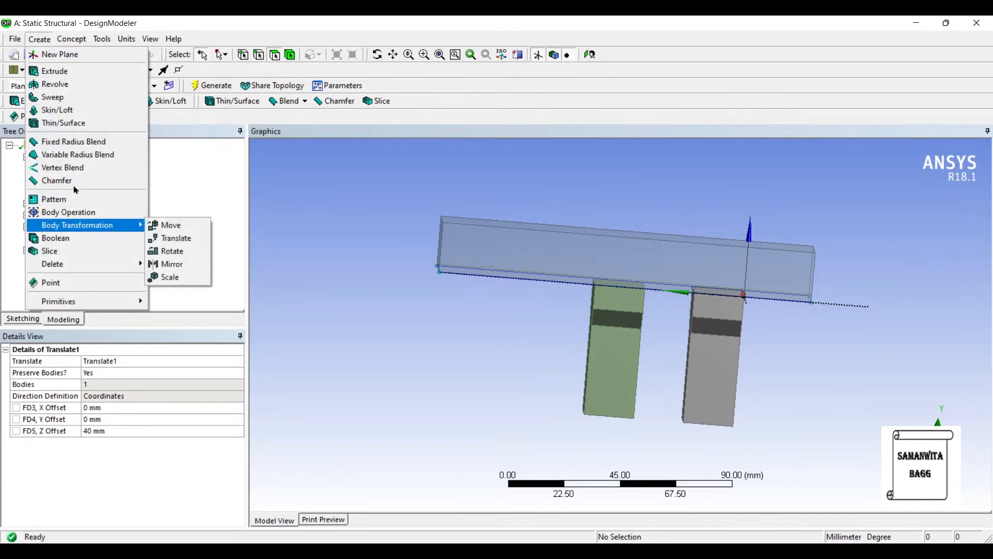
{"action": "left_click", "coordinate": [171, 238]}
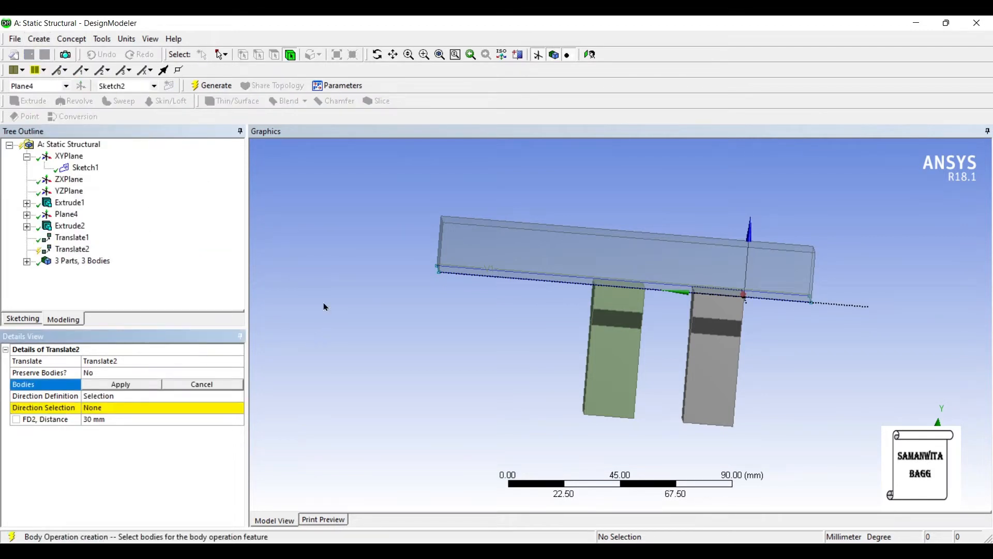
{"action": "left_click", "coordinate": [713, 343]}
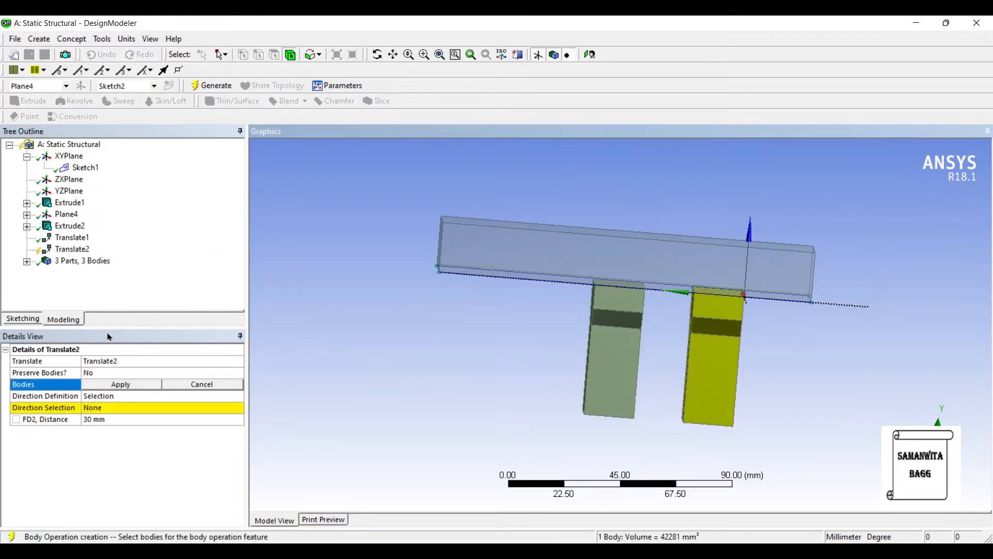
{"action": "left_click", "coordinate": [120, 384]}
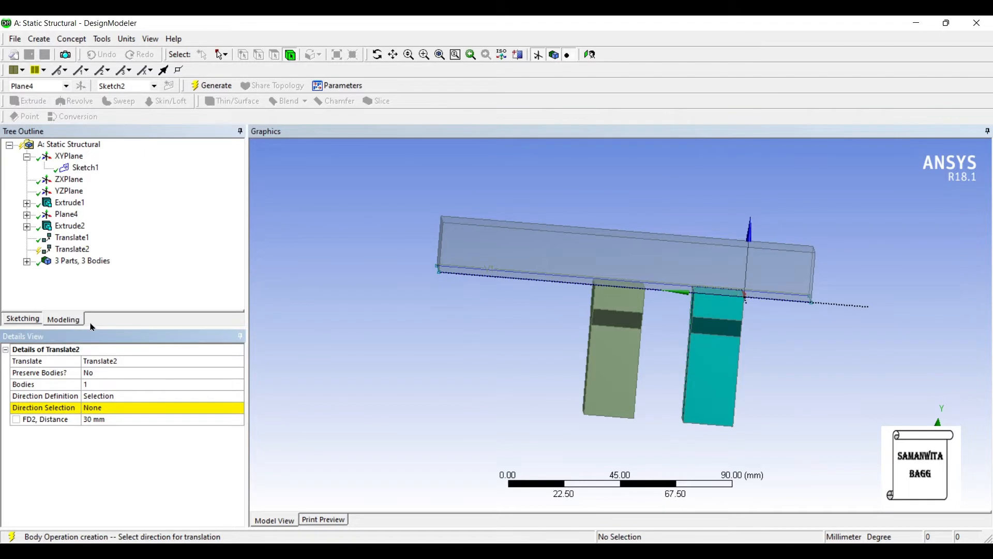
Step: Define the second translation's direction by Coordinates and preserve the original body
{"action": "left_click", "coordinate": [237, 397]}
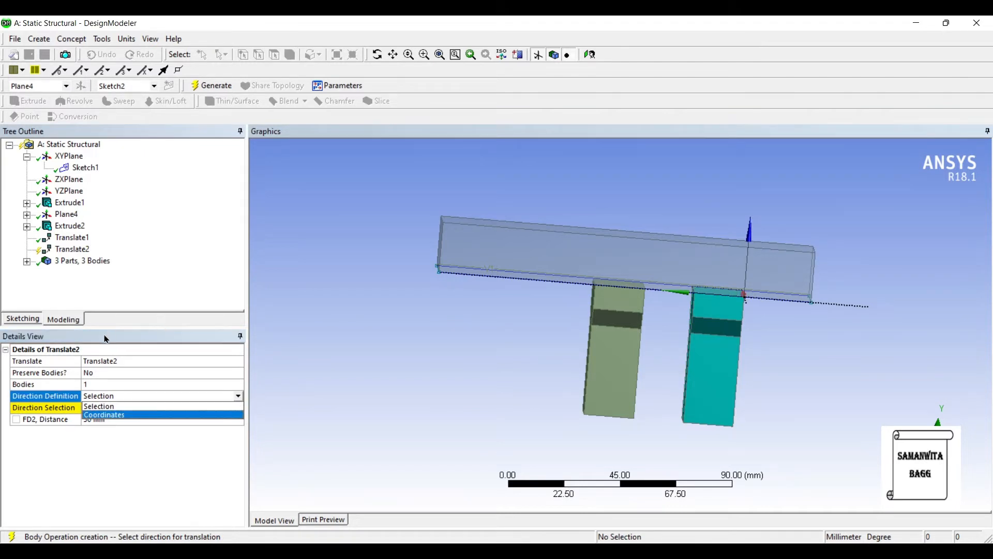
{"action": "left_click", "coordinate": [104, 415]}
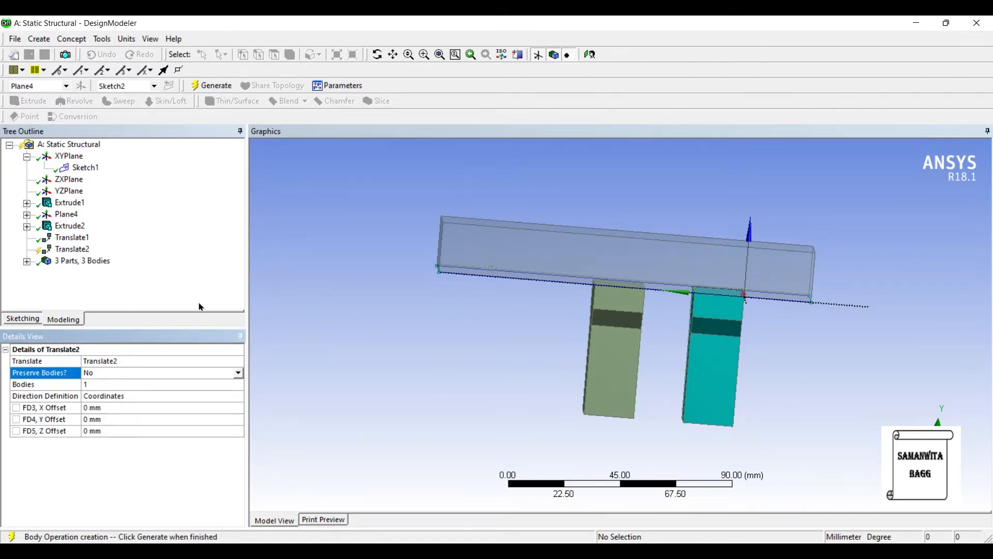
{"action": "left_click", "coordinate": [237, 373]}
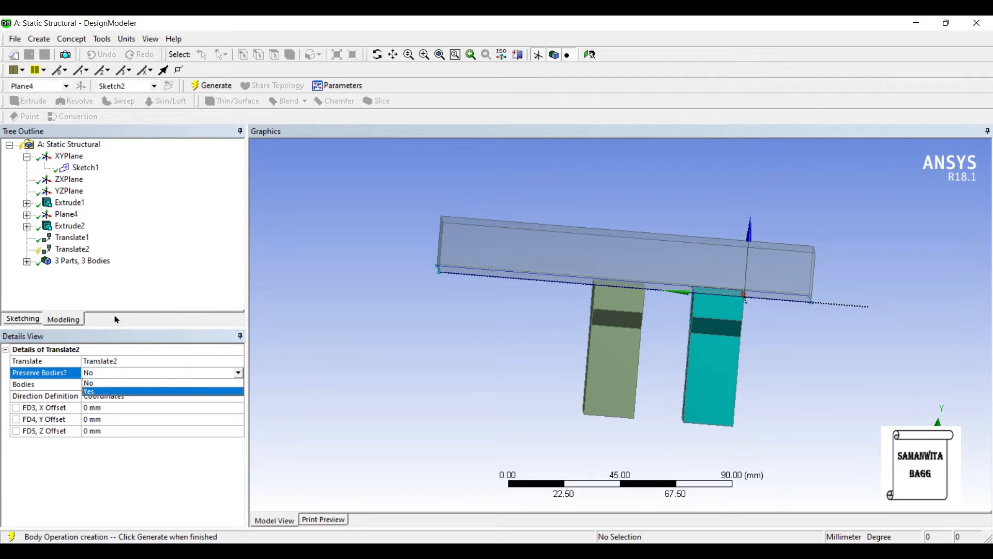
{"action": "left_click", "coordinate": [142, 392]}
Step: Set the second translation's Z offset to 80 mm and generate the third pier
{"action": "left_click", "coordinate": [85, 431]}
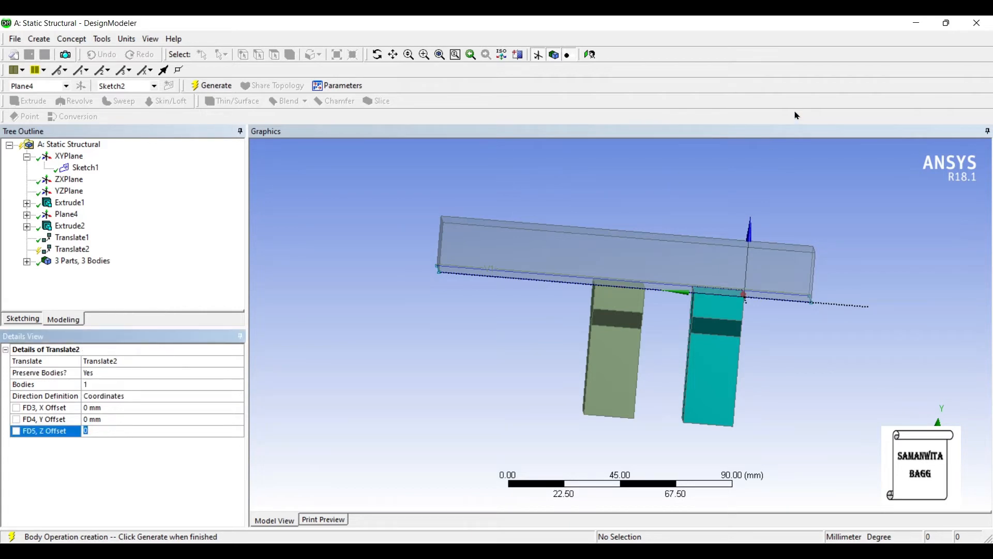
{"action": "type", "text": "8"}
{"action": "key", "text": "Return"}
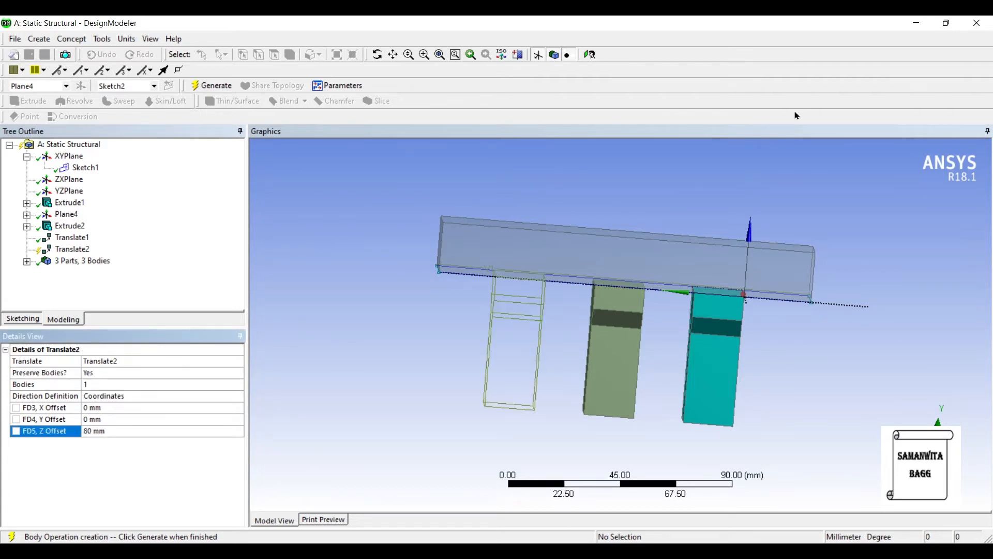
{"action": "left_click", "coordinate": [212, 85]}
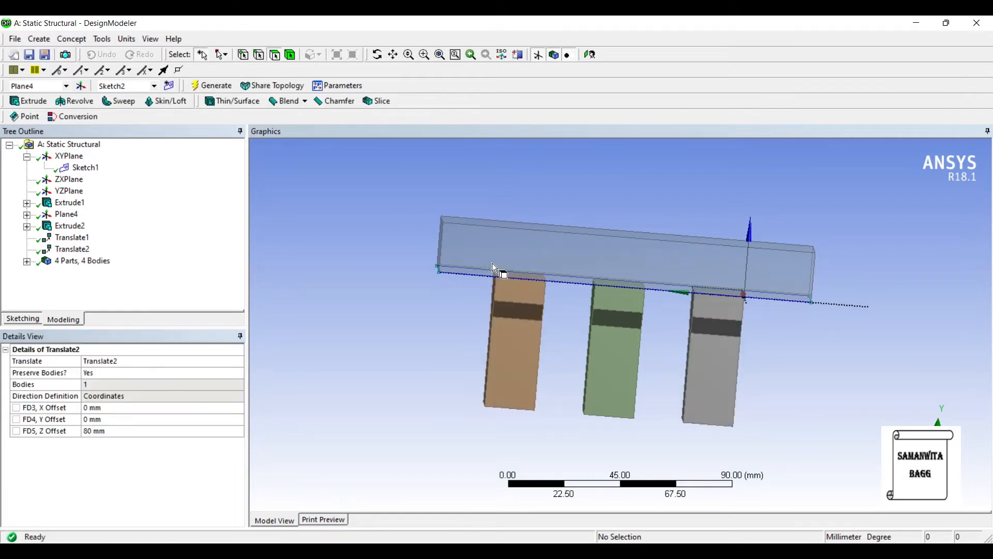
{"action": "middle_click_drag", "start_coordinate": [597, 295], "coordinate": [667, 278]}
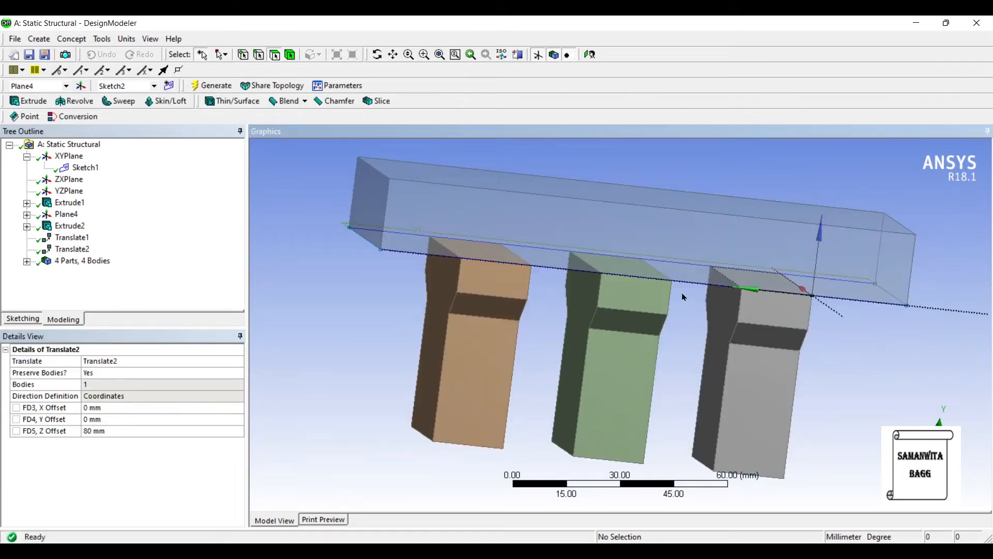
{"action": "middle_click_drag", "start_coordinate": [684, 297], "coordinate": [594, 200]}
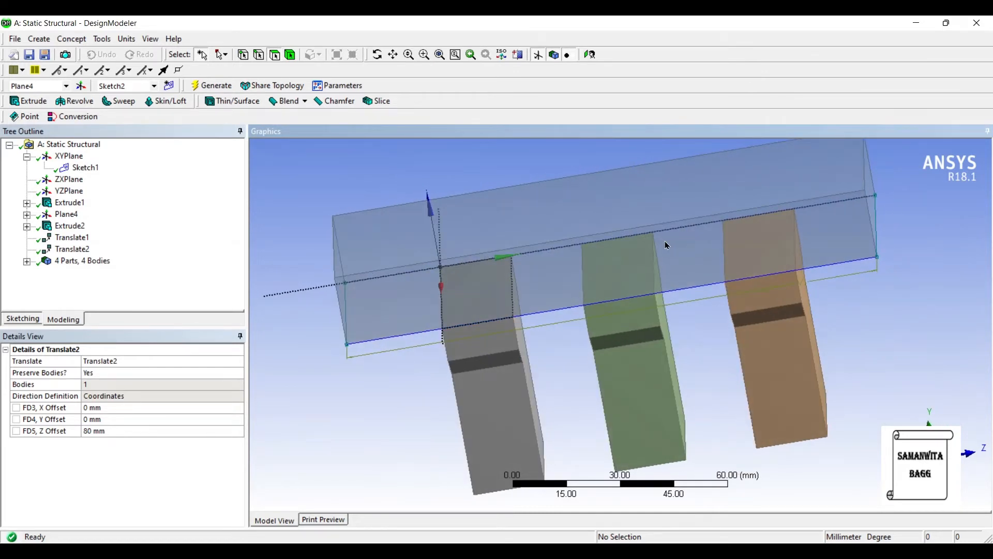
{"action": "middle_click_drag", "start_coordinate": [665, 241], "coordinate": [561, 238]}
Step: Switch to the Workbench project and open the Static Structural system's Model cell in Mechanical
{"action": "left_click", "coordinate": [916, 23]}
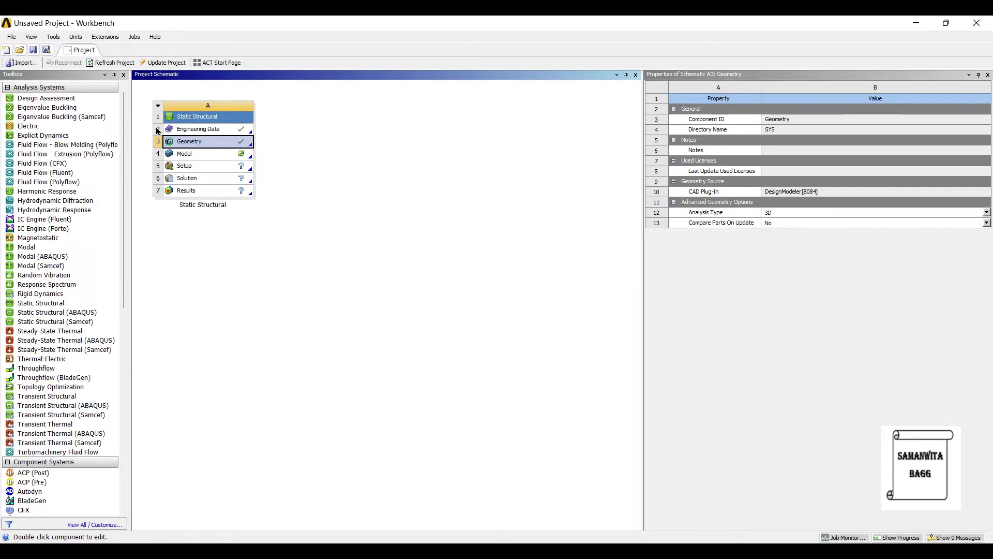
{"action": "double_click", "coordinate": [162, 153]}
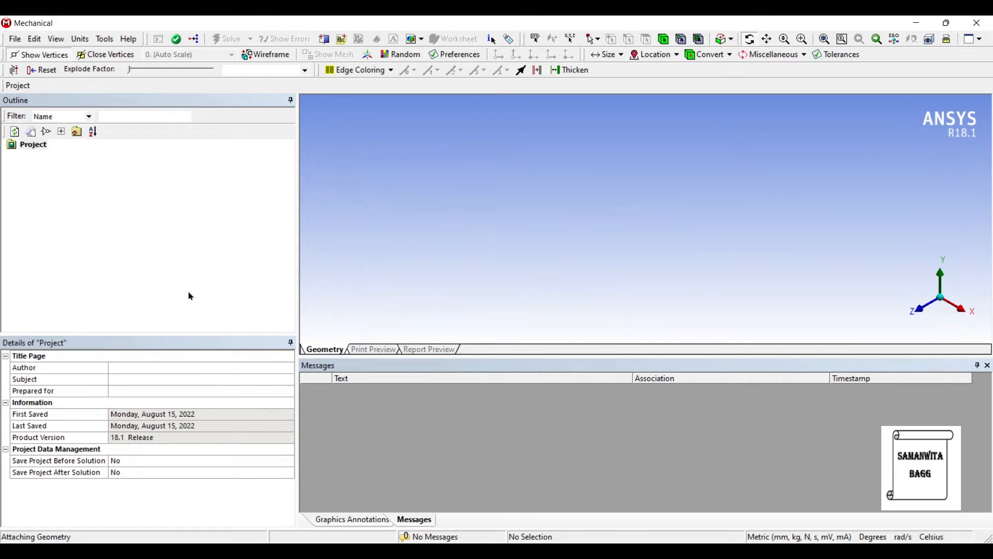
{"action": "middle_click_drag", "start_coordinate": [462, 207], "coordinate": [672, 194]}
{"action": "middle_click_drag", "start_coordinate": [543, 195], "coordinate": [563, 203]}
{"action": "middle_click_drag", "start_coordinate": [389, 220], "coordinate": [420, 212]}
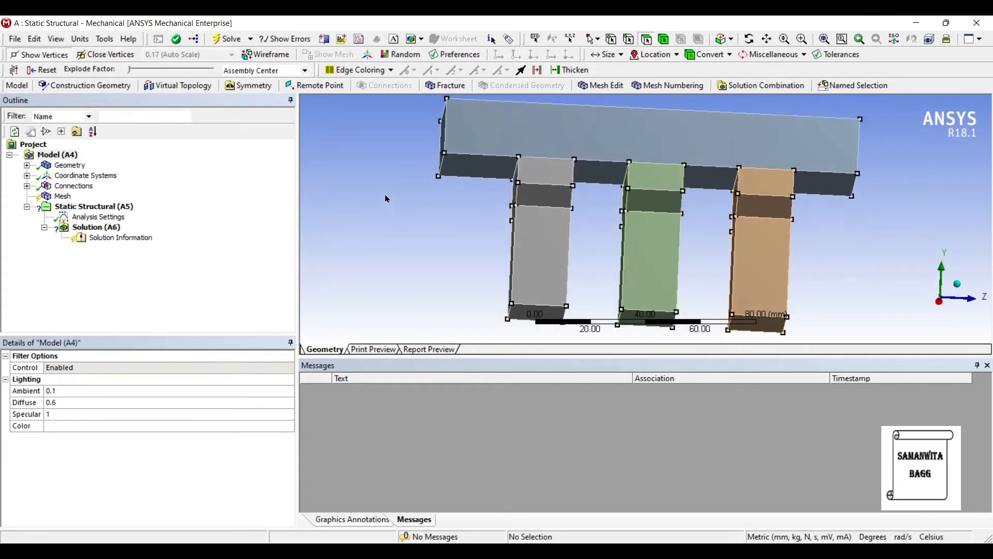
Step: Insert a mesh Method control and scope it to the deck and all three piers
{"action": "left_click", "coordinate": [61, 196]}
{"action": "right_click", "coordinate": [58, 196]}
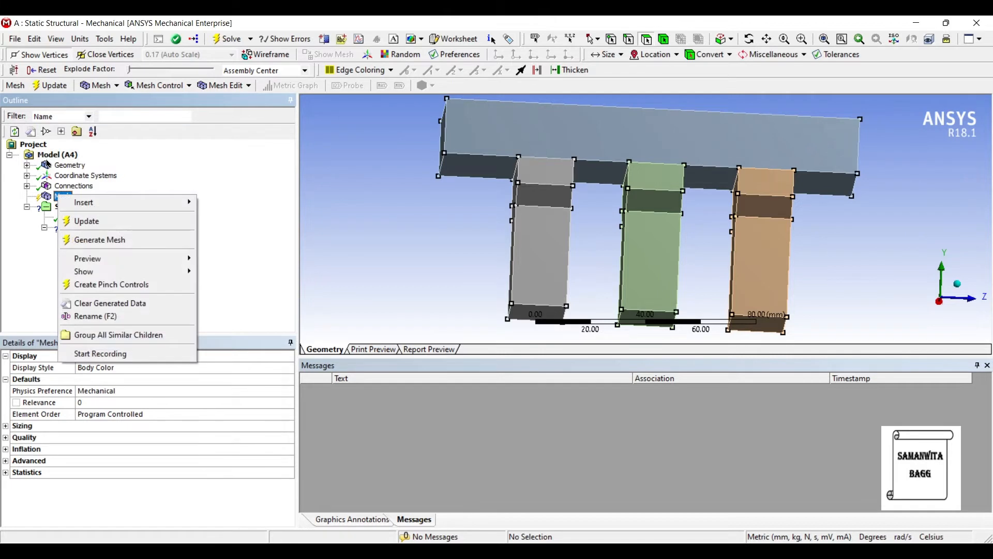
{"action": "mouse_move", "coordinate": [73, 203]}
{"action": "left_click", "coordinate": [223, 202]}
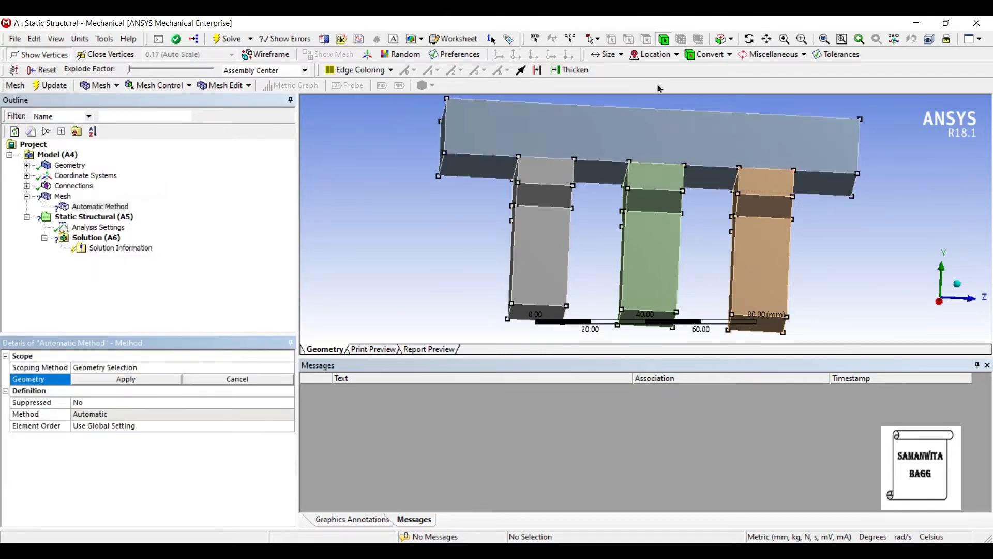
{"action": "left_click", "coordinate": [504, 111]}
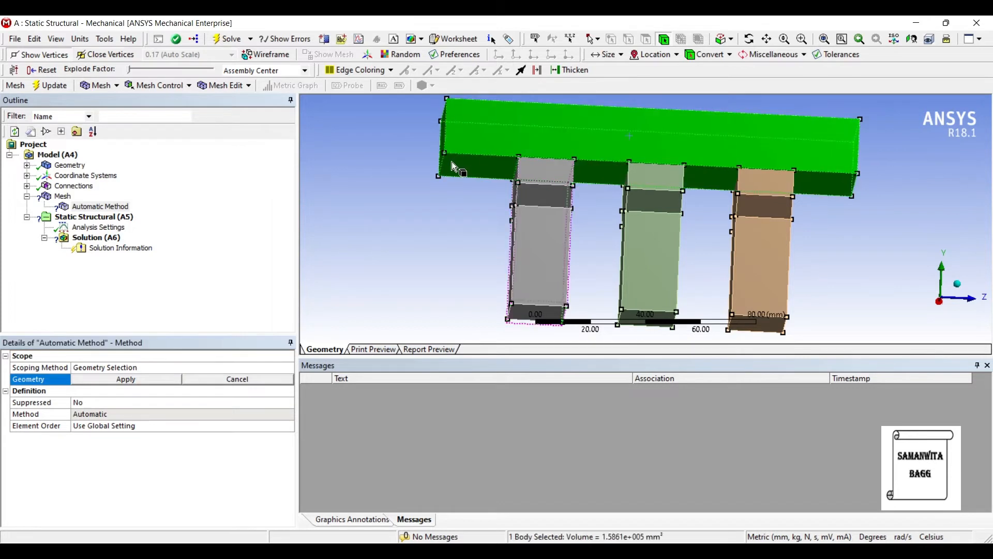
{"action": "left_click", "coordinate": [540, 171], "text": "ctrl"}
{"action": "left_click", "coordinate": [652, 176], "text": "ctrl"}
{"action": "left_click", "coordinate": [759, 223], "text": "ctrl"}
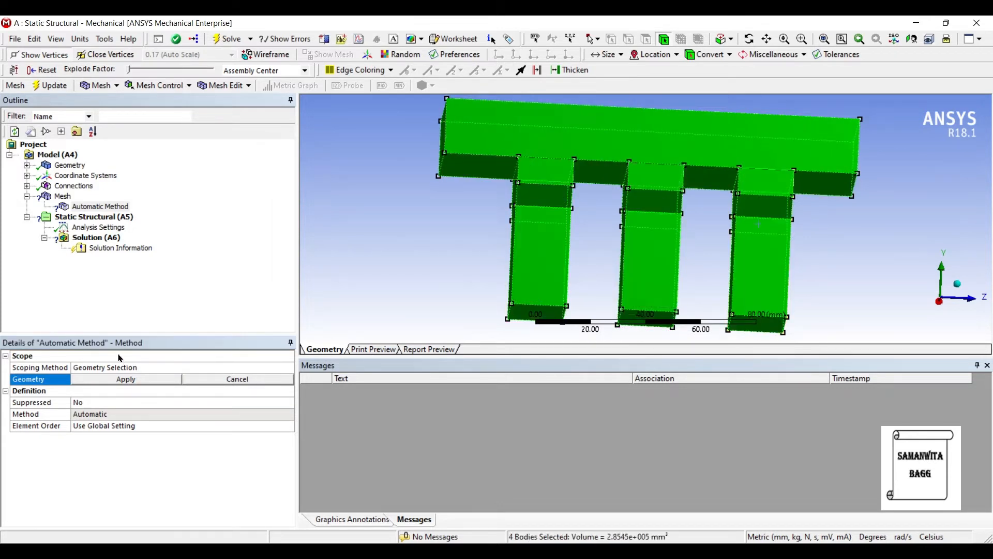
{"action": "left_click", "coordinate": [125, 379]}
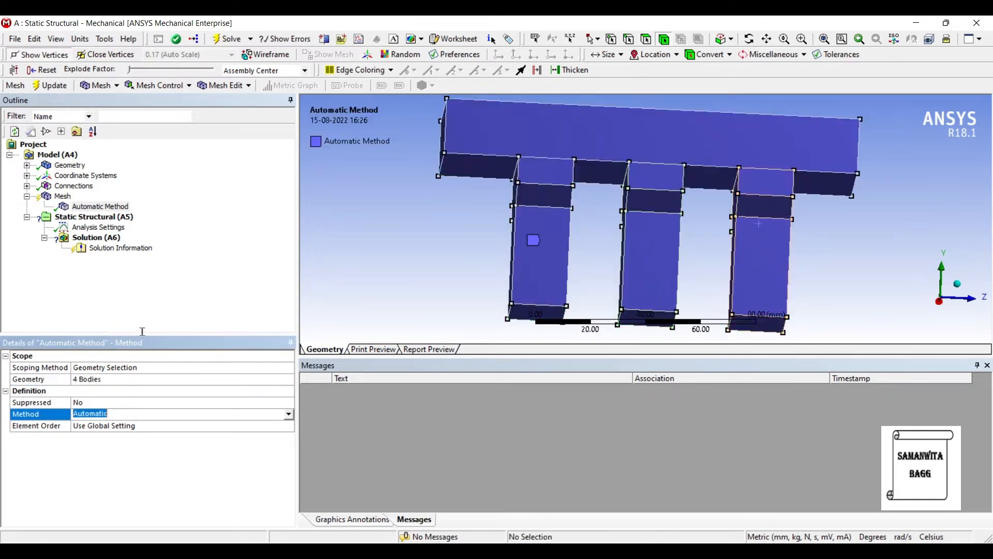
Step: Set the mesh method to Hex Dominant, then update and display the mesh
{"action": "left_click", "coordinate": [289, 414]}
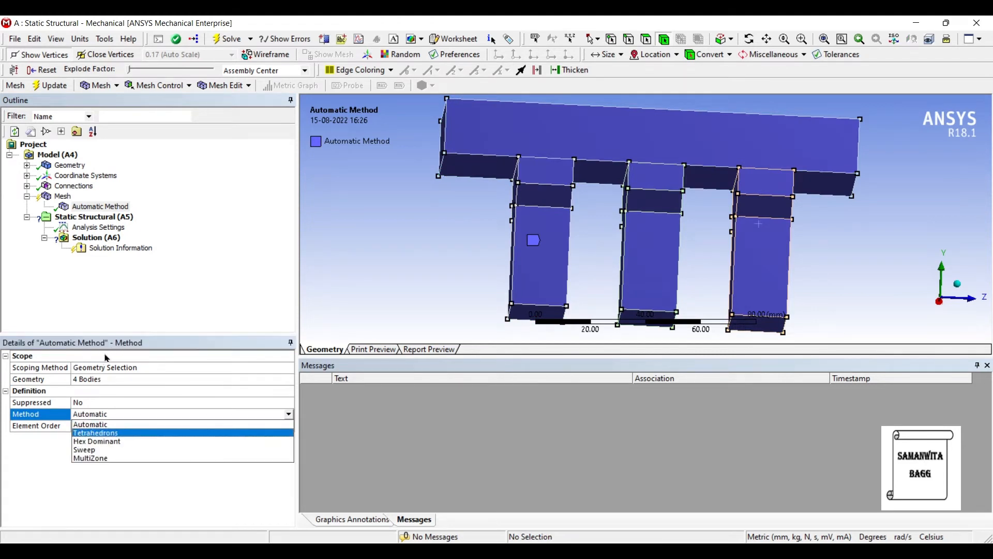
{"action": "left_click", "coordinate": [129, 441]}
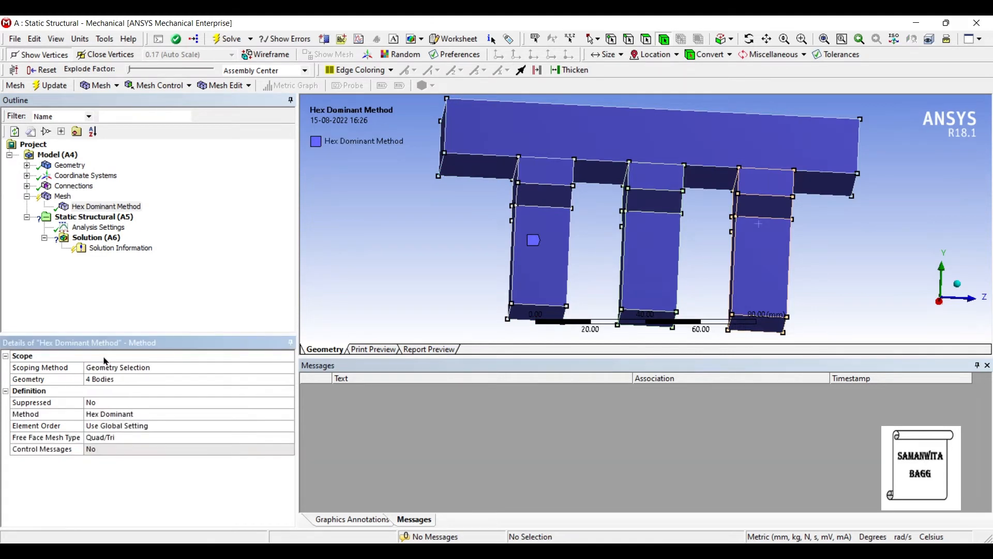
{"action": "left_click", "coordinate": [203, 151]}
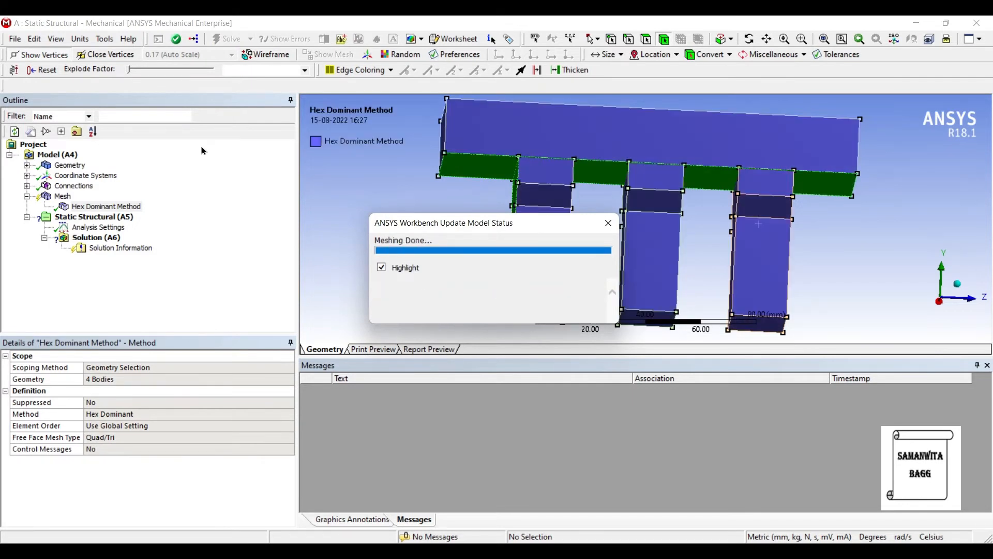
{"action": "middle_click_drag", "start_coordinate": [380, 188], "coordinate": [447, 192]}
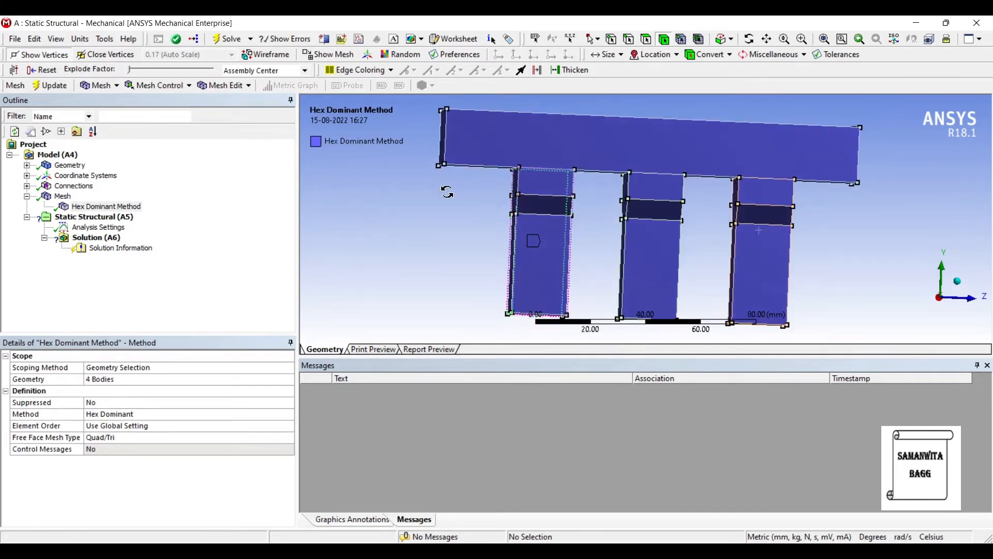
{"action": "left_click", "coordinate": [58, 195]}
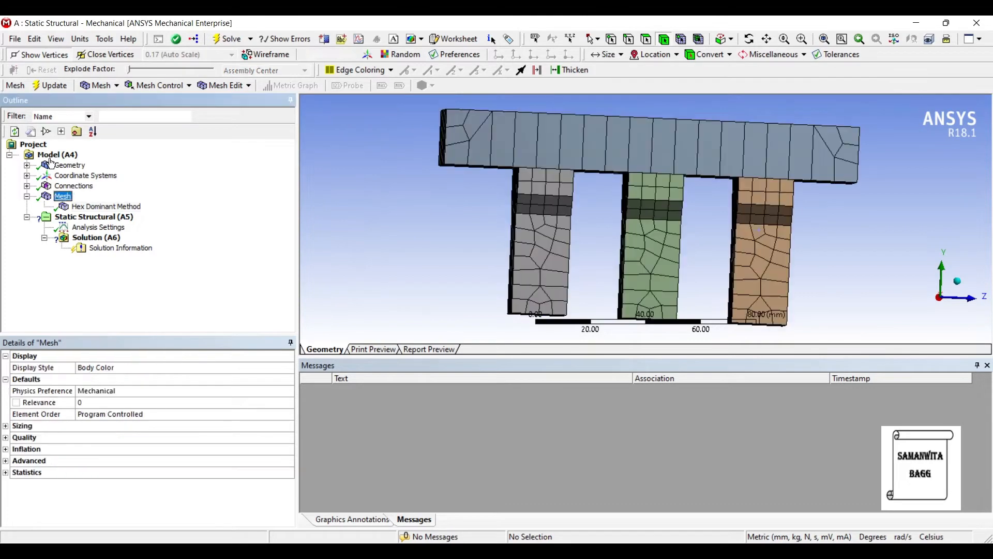
Step: Insert a mesh Sizing control and select the deck and all three piers for it
{"action": "right_click", "coordinate": [62, 195]}
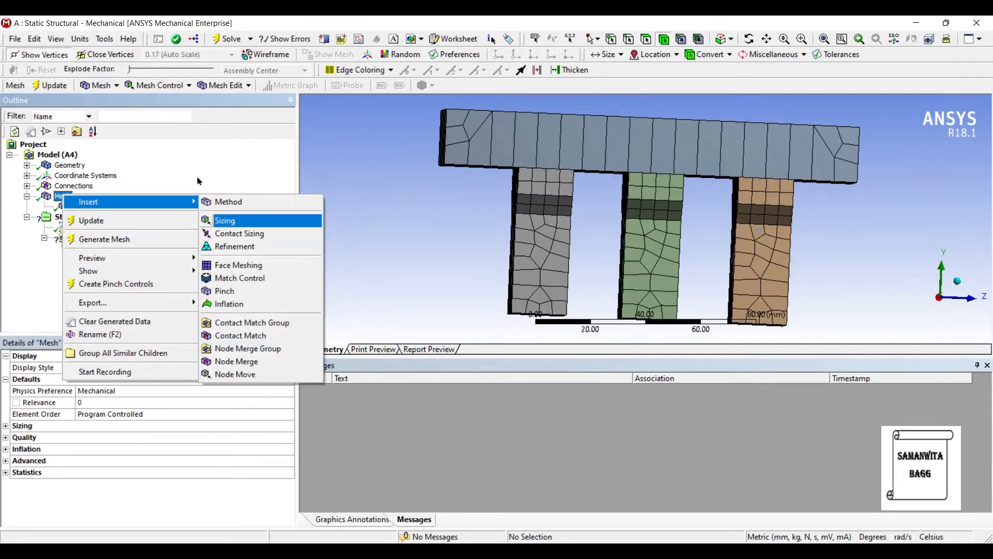
{"action": "left_click", "coordinate": [225, 220]}
{"action": "left_click", "coordinate": [442, 130]}
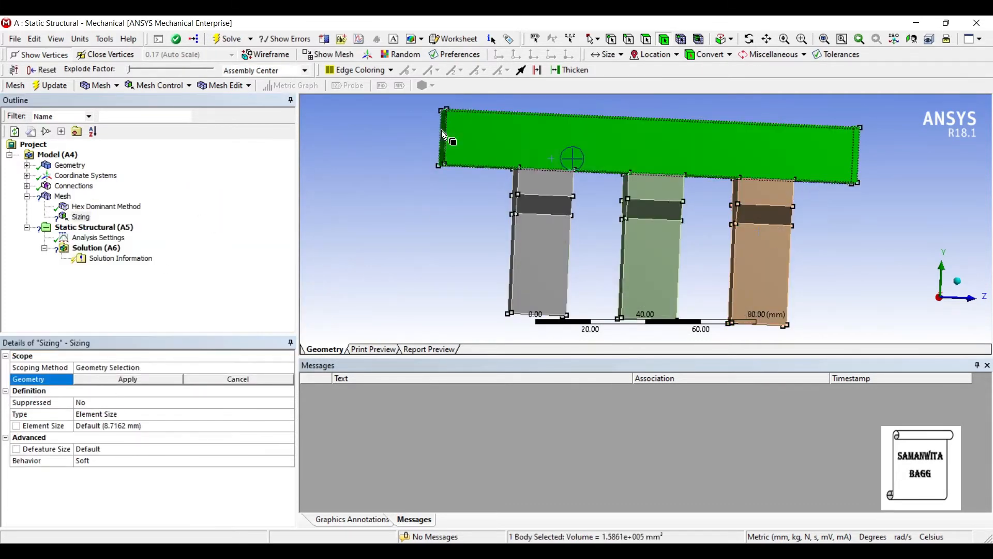
{"action": "left_click", "coordinate": [554, 259], "text": "ctrl"}
{"action": "left_click", "coordinate": [662, 259], "text": "ctrl"}
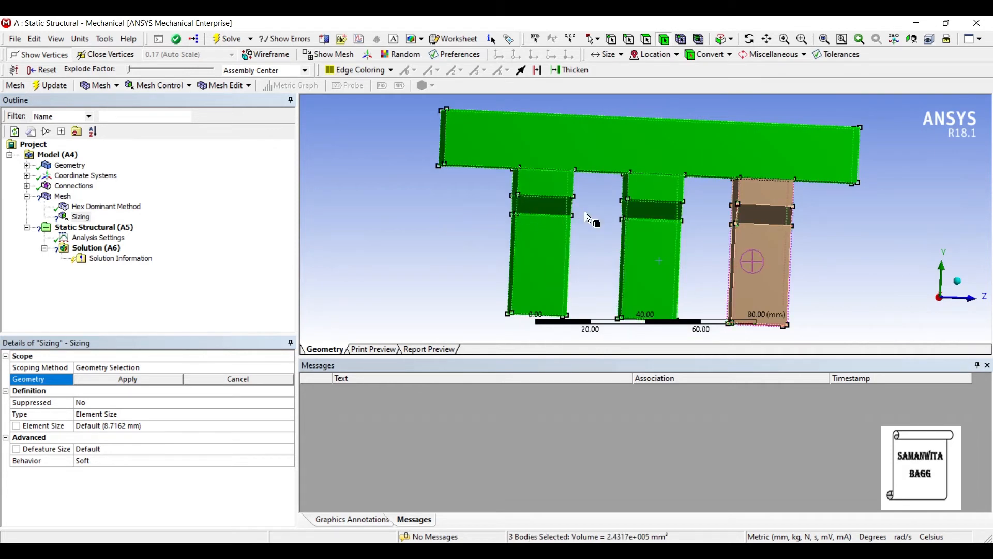
{"action": "left_click", "coordinate": [731, 262], "text": "ctrl"}
Step: Set the sizing's element size to 2 mm and assign the four selected bodies as its geometry
{"action": "left_click", "coordinate": [101, 367]}
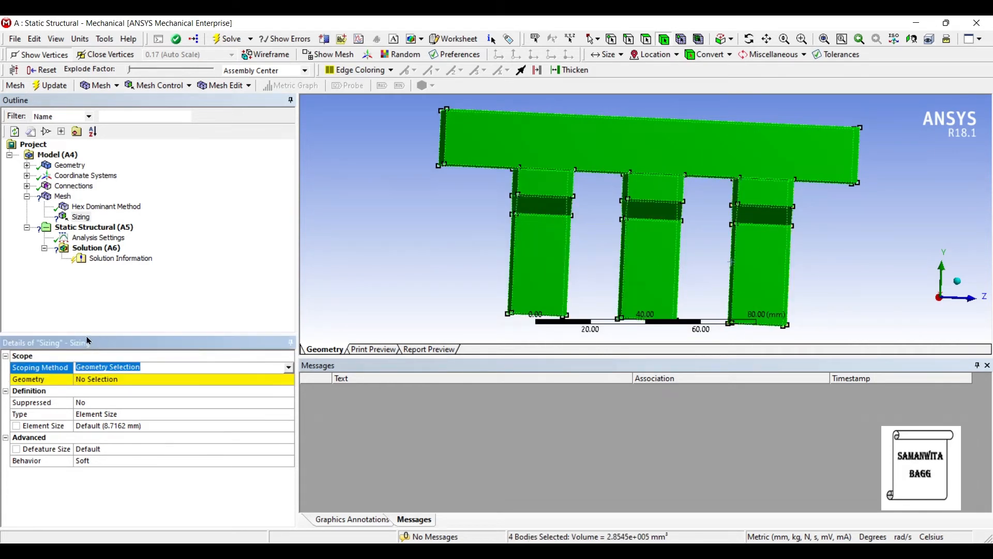
{"action": "left_click", "coordinate": [89, 426]}
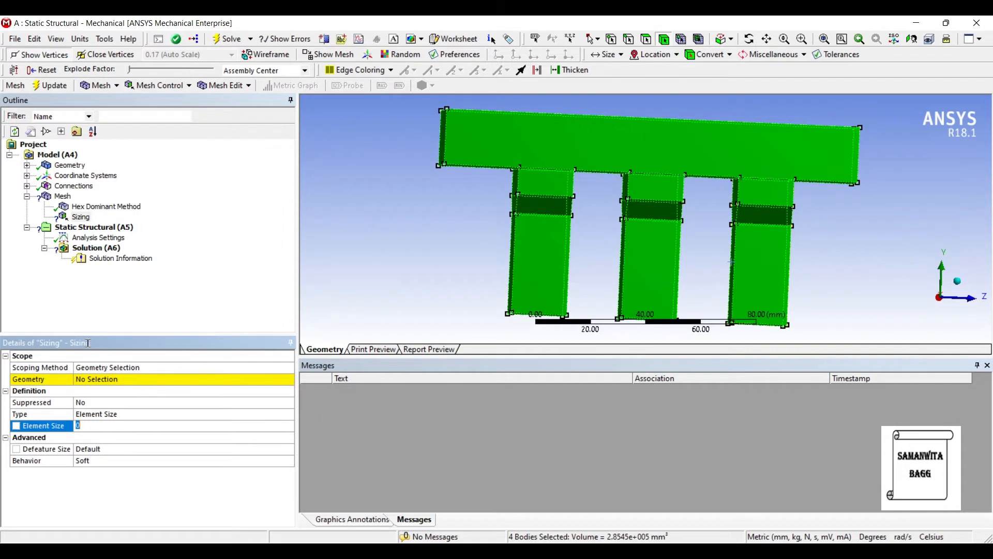
{"action": "type", "text": "2"}
{"action": "key", "text": "Return"}
{"action": "left_click", "coordinate": [155, 380]}
{"action": "left_click", "coordinate": [130, 379]}
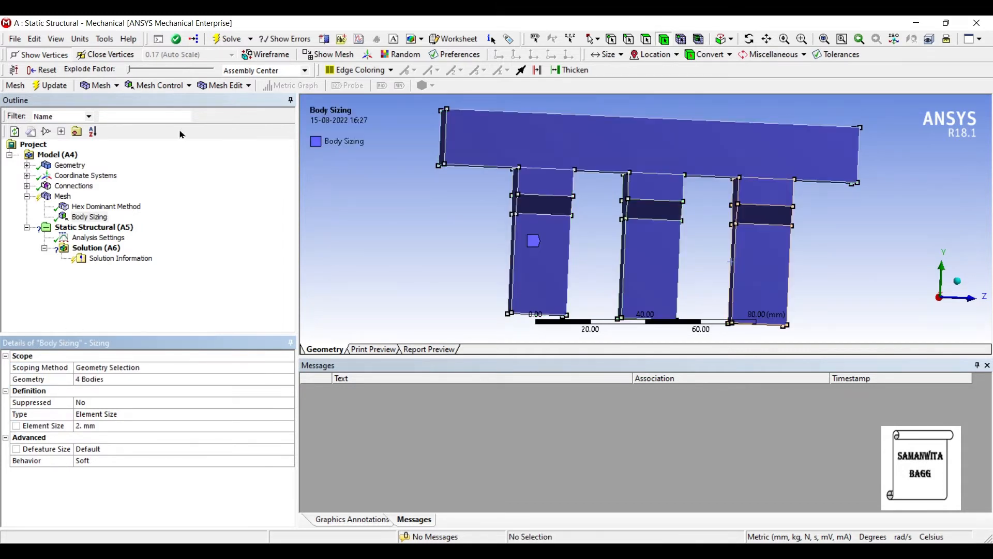
Step: Update the mesh with the body sizing and display the refined mesh on the bridge
{"action": "left_click", "coordinate": [47, 84]}
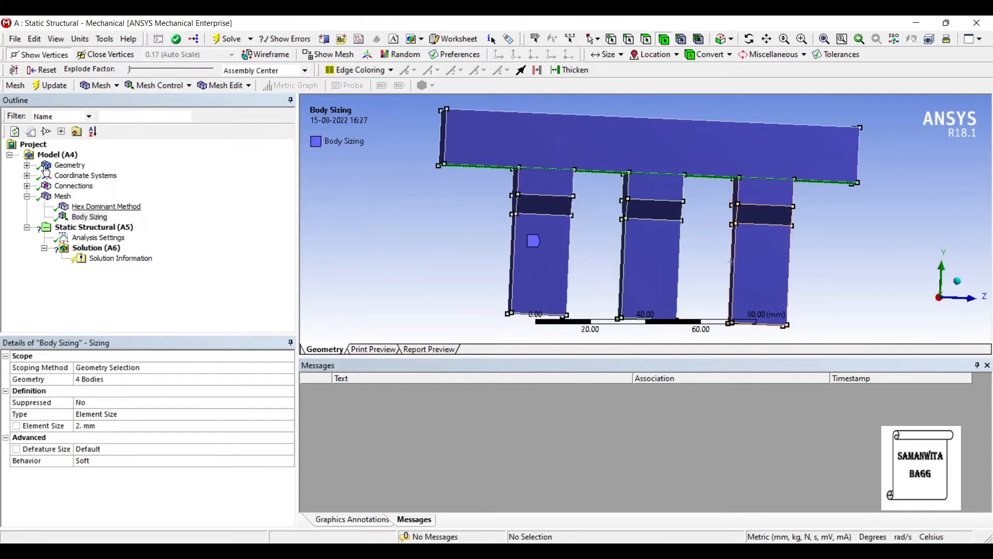
{"action": "left_click", "coordinate": [62, 196]}
{"action": "middle_click_drag", "start_coordinate": [273, 215], "coordinate": [297, 172]}
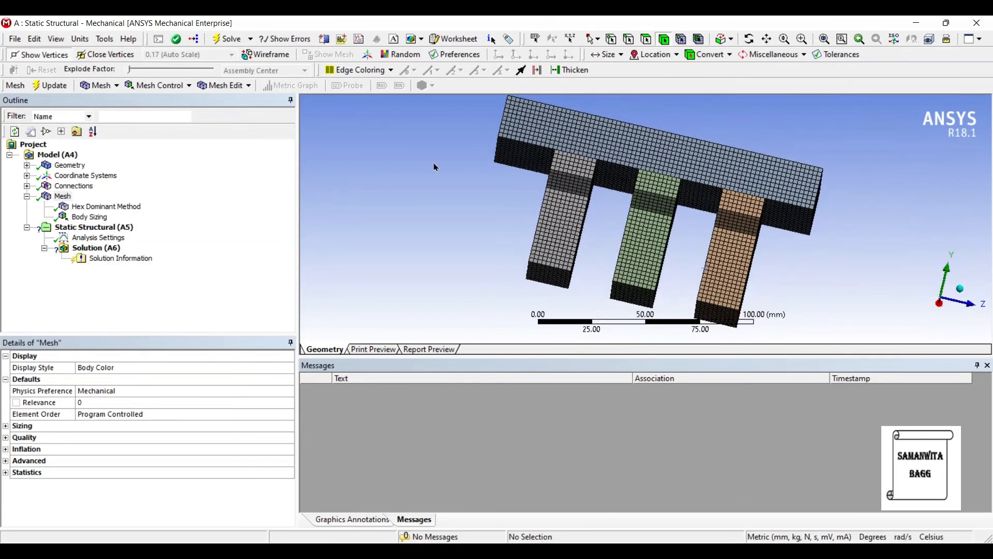
{"action": "middle_click_drag", "start_coordinate": [346, 194], "coordinate": [347, 202]}
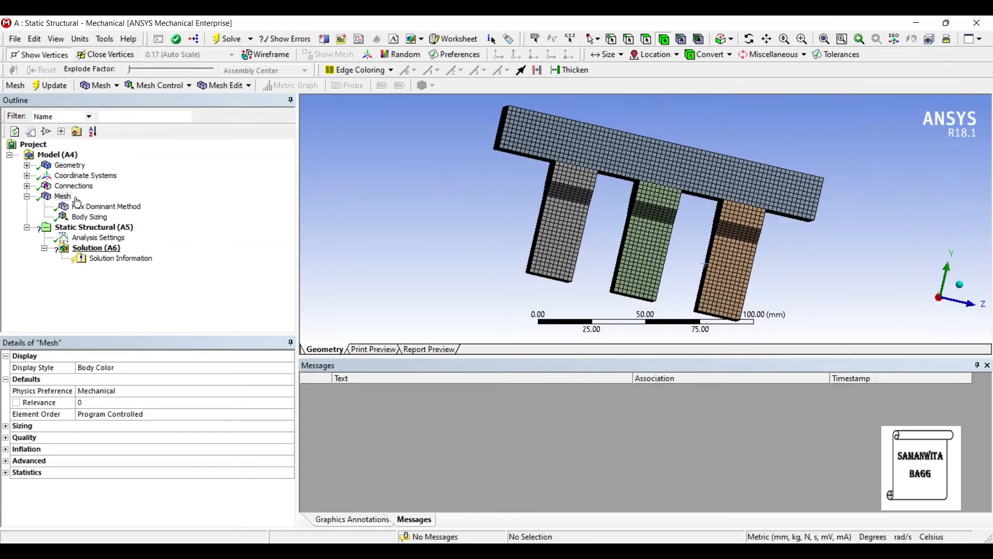
Step: Add a Fixed Support to the static structural analysis on the bottom faces of all three piers
{"action": "right_click", "coordinate": [101, 230]}
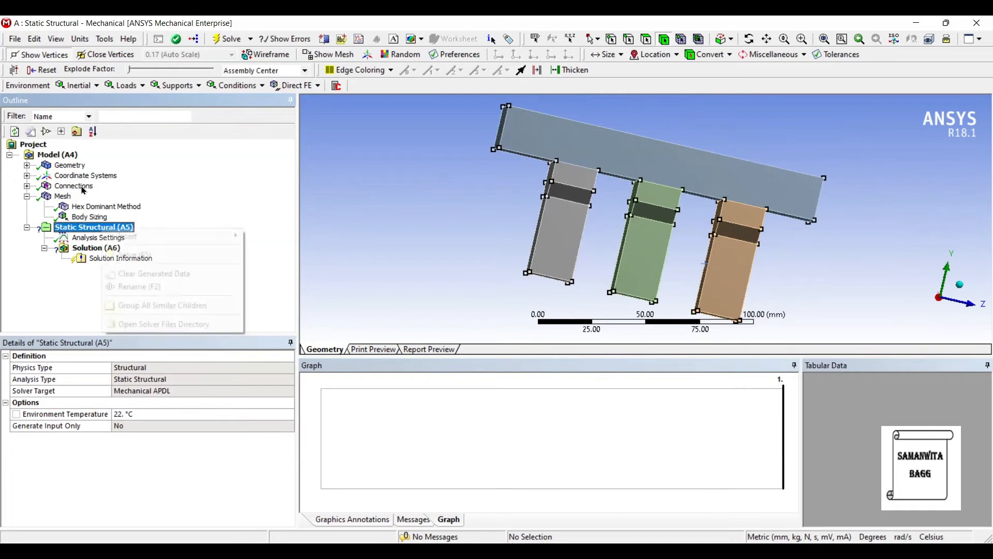
{"action": "mouse_move", "coordinate": [171, 235]}
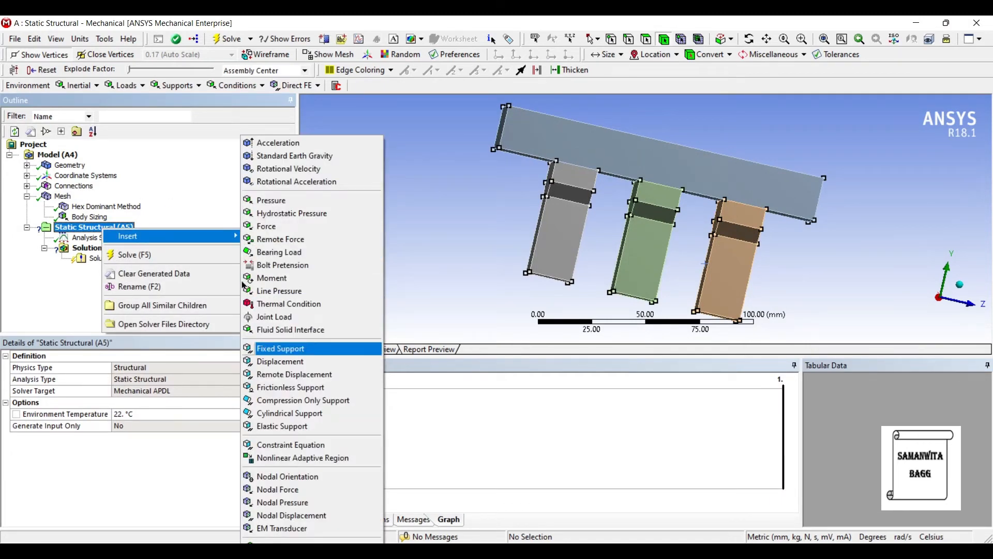
{"action": "left_click", "coordinate": [277, 348]}
{"action": "middle_click_drag", "start_coordinate": [395, 211], "coordinate": [410, 196]}
{"action": "left_click", "coordinate": [551, 235]}
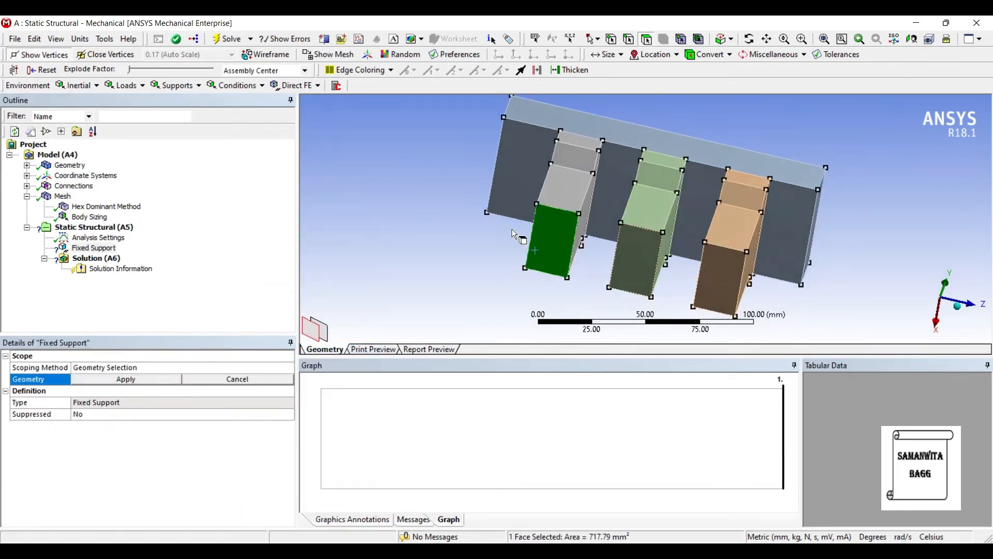
{"action": "left_click", "coordinate": [619, 242], "text": "ctrl"}
{"action": "left_click", "coordinate": [727, 294], "text": "ctrl"}
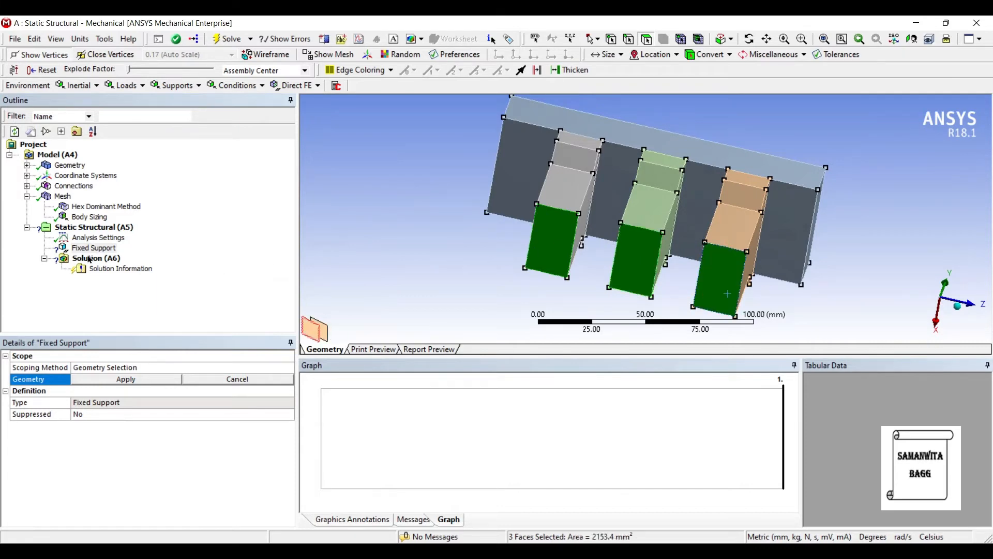
{"action": "left_click", "coordinate": [126, 380]}
Step: Insert a Force load on the top face of the bridge deck
{"action": "middle_click_drag", "start_coordinate": [497, 218], "coordinate": [520, 154]}
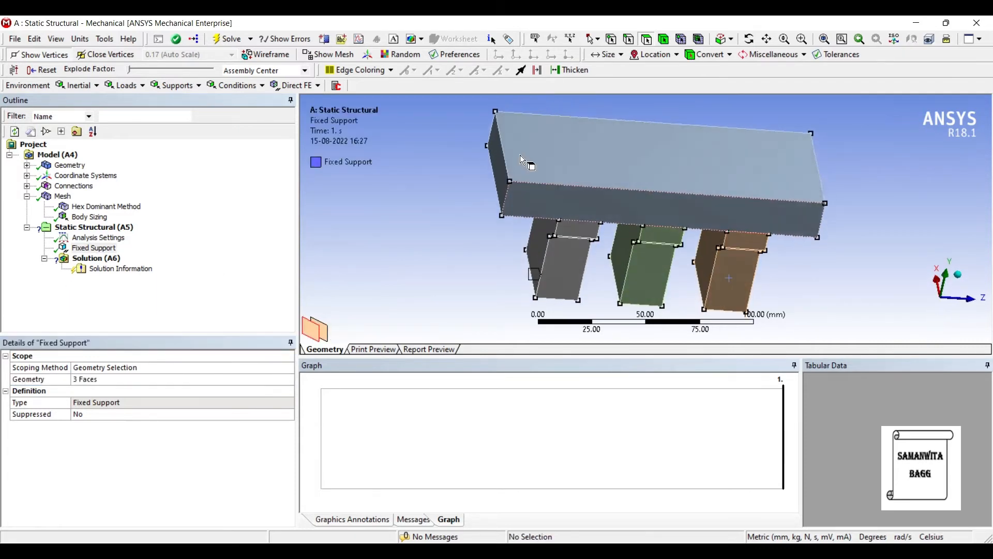
{"action": "left_click", "coordinate": [515, 138]}
{"action": "right_click", "coordinate": [520, 136]}
{"action": "mouse_move", "coordinate": [670, 176]}
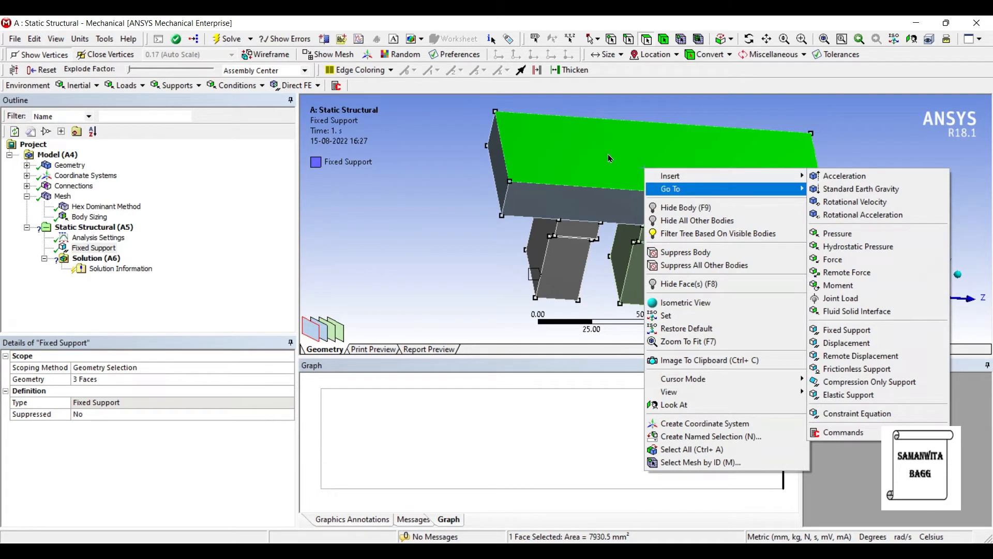
{"action": "left_click", "coordinate": [833, 260]}
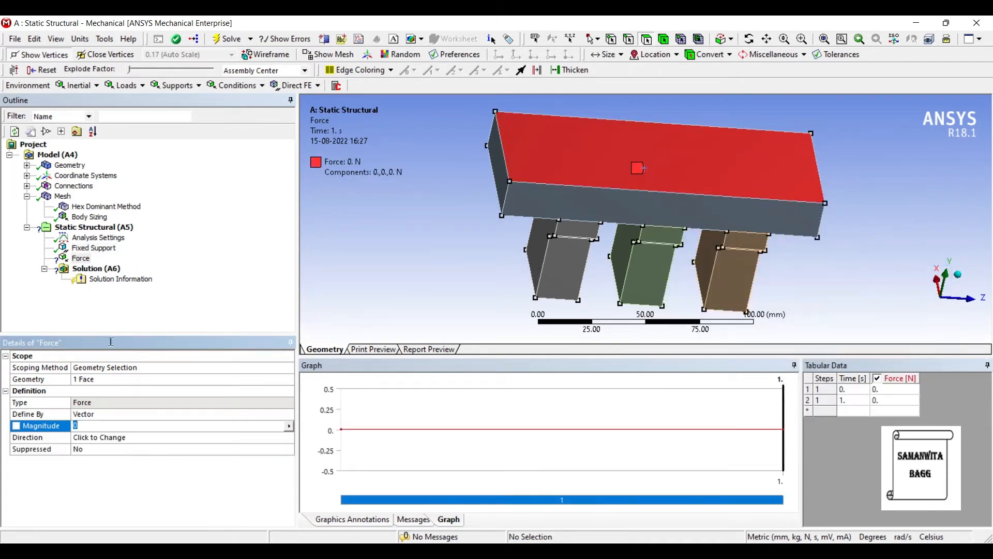
Step: Define the deck force by components and set its Y component to -5000 N
{"action": "key", "text": "Up"}
{"action": "key", "text": "alt+Down"}
{"action": "key", "text": "Down"}
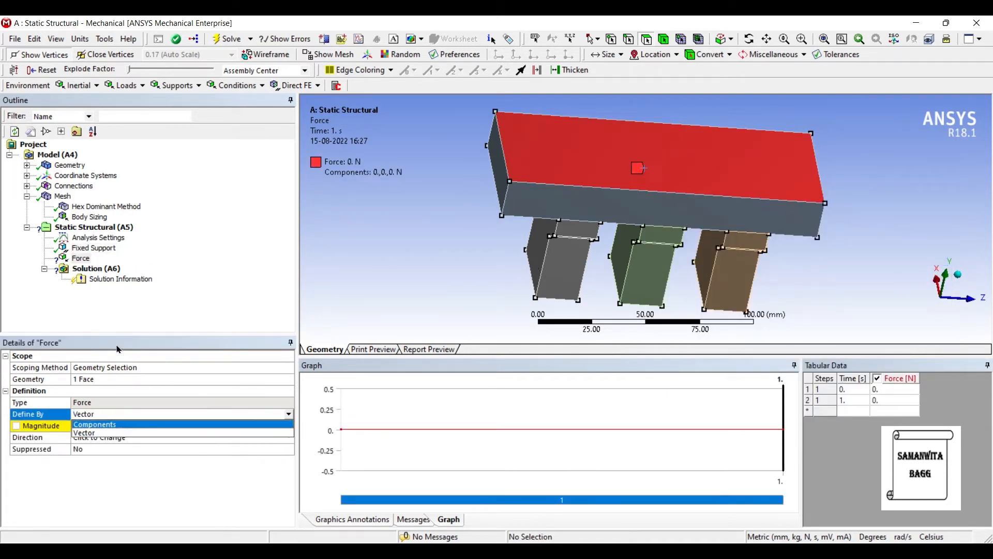
{"action": "key", "text": "Return"}
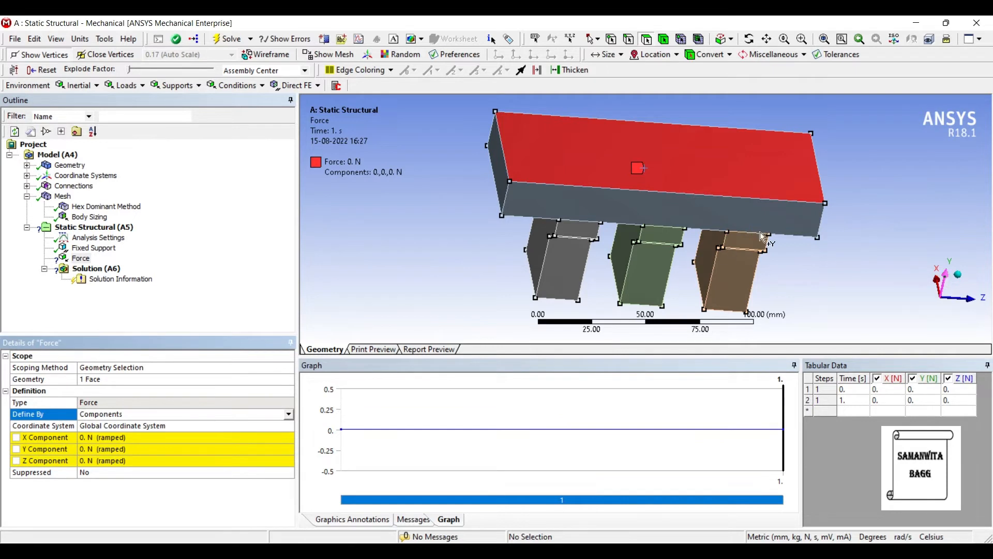
{"action": "key", "text": "Down"}
{"action": "key", "text": "Down"}
{"action": "key", "text": "Down"}
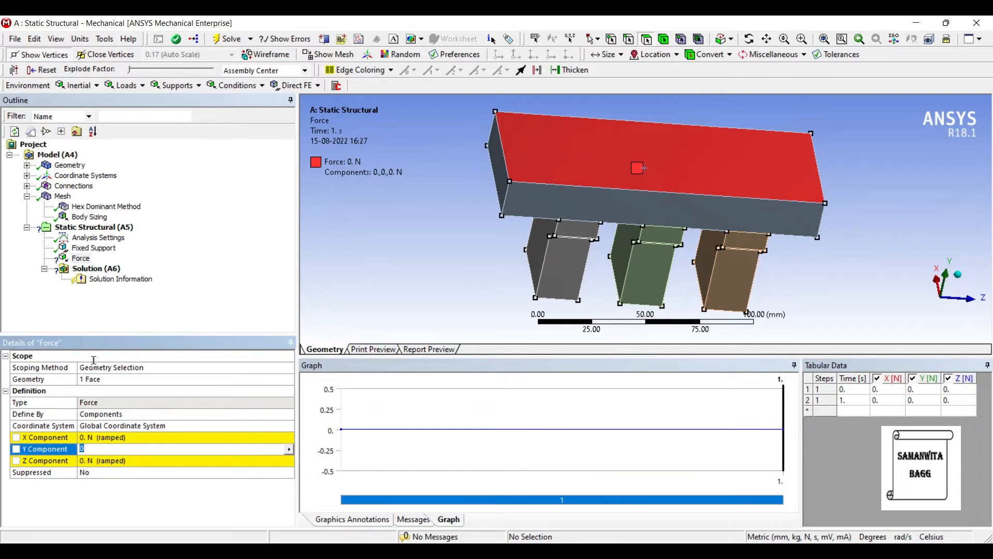
{"action": "type", "text": "-5000"}
{"action": "key", "text": "Return"}
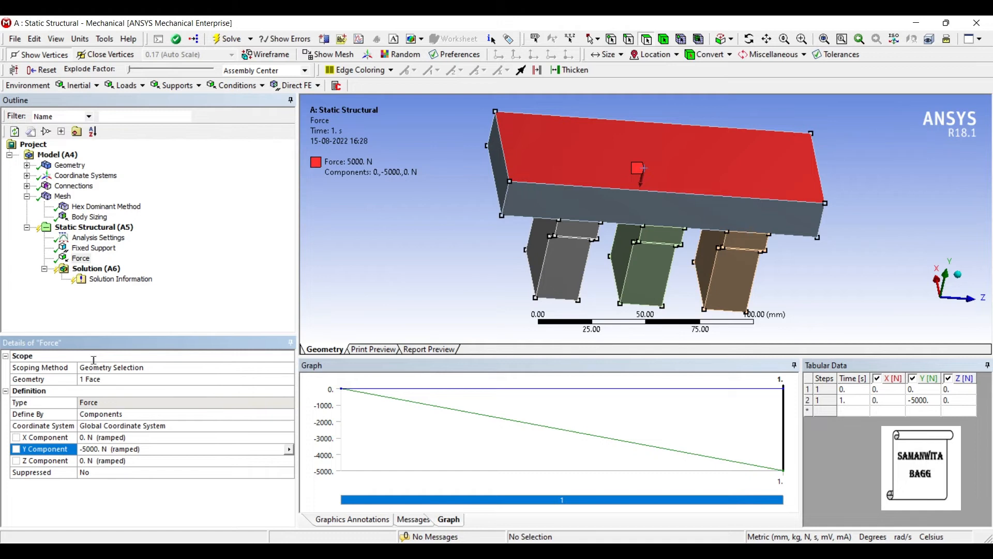
Step: Add a Directional Deformation result to the solution and orient it along the Y axis
{"action": "left_click", "coordinate": [96, 268]}
{"action": "mouse_move", "coordinate": [114, 276]}
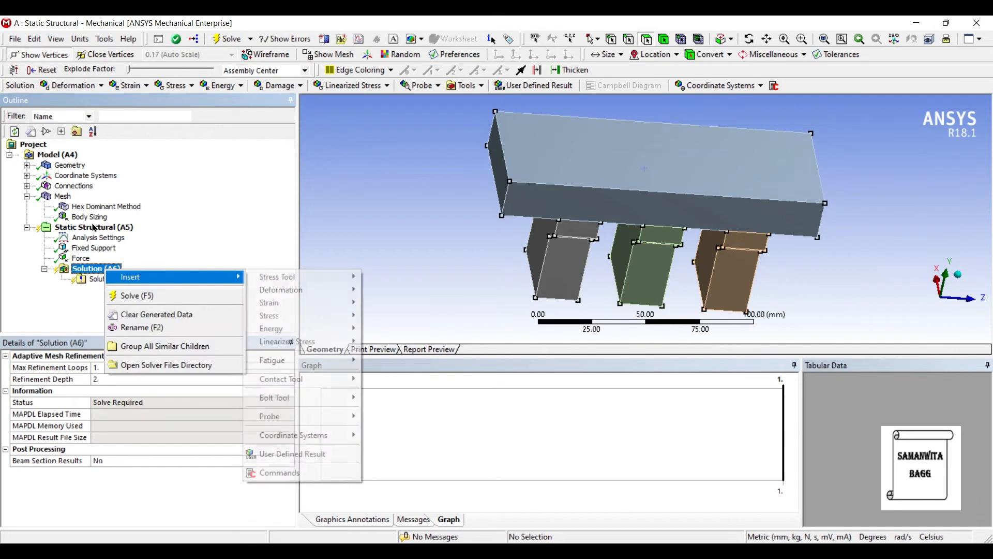
{"action": "mouse_move", "coordinate": [274, 290]}
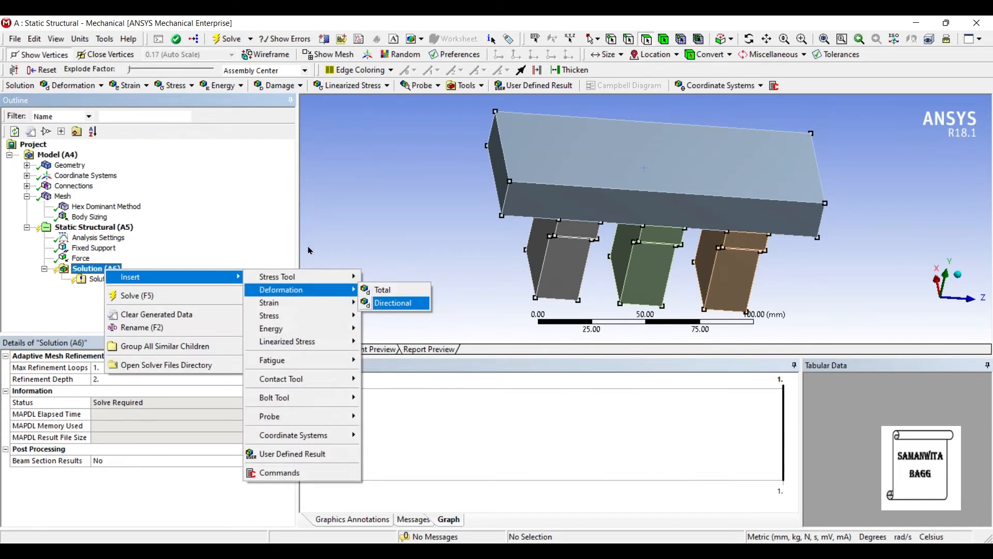
{"action": "left_click", "coordinate": [393, 303]}
{"action": "left_click", "coordinate": [140, 414]}
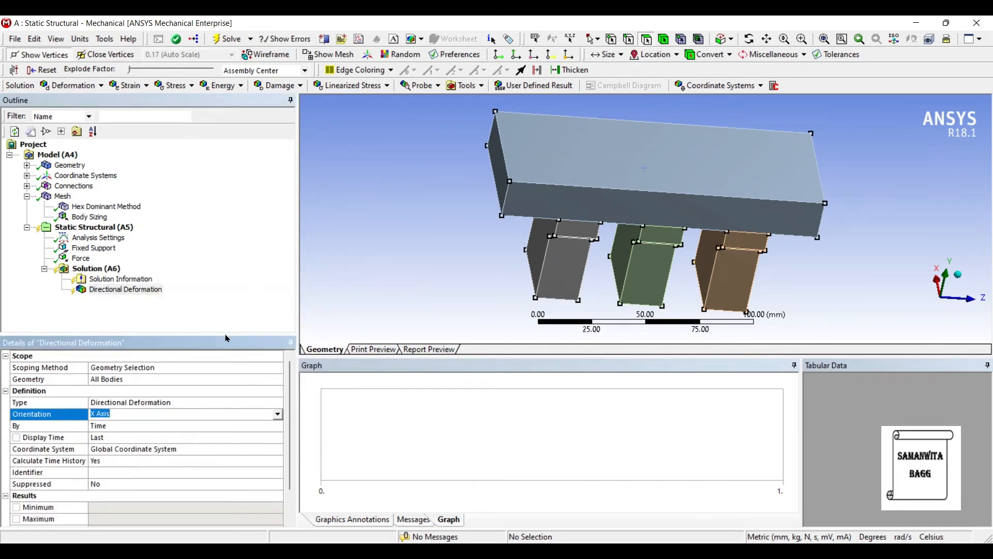
{"action": "left_click", "coordinate": [276, 414]}
{"action": "left_click", "coordinate": [107, 353]}
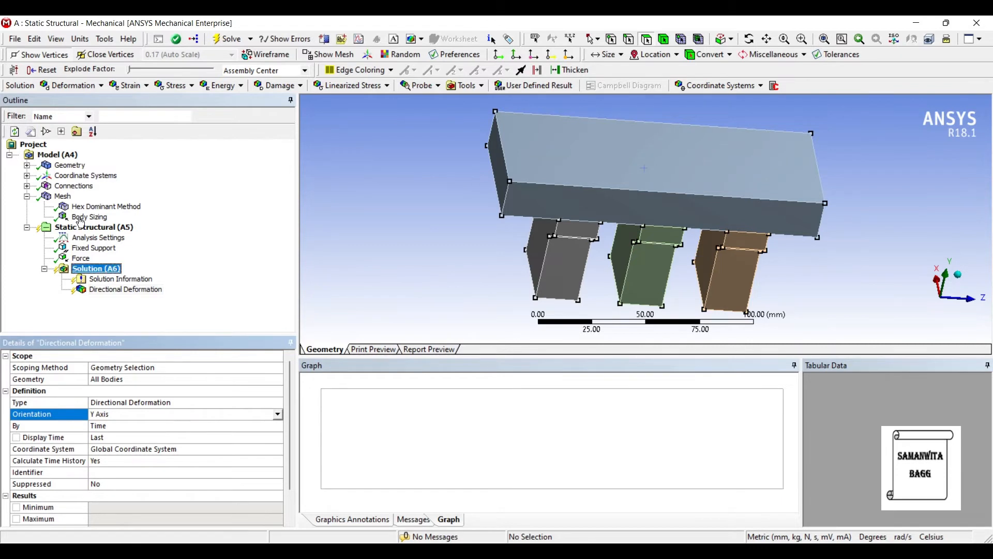
Step: Add equivalent (von-Mises) stress and equivalent (von-Mises) strain results to the solution
{"action": "right_click", "coordinate": [97, 269]}
{"action": "mouse_move", "coordinate": [264, 314]}
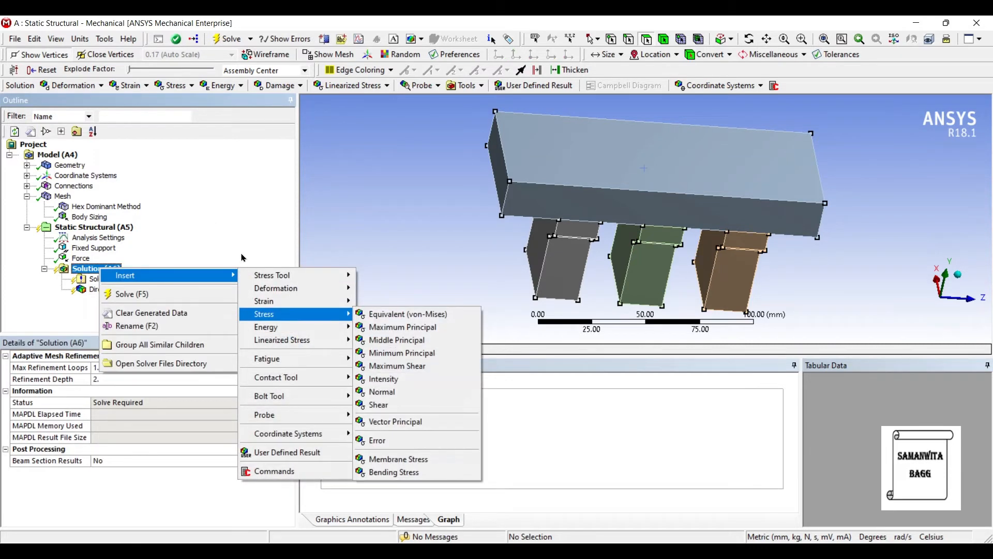
{"action": "left_click", "coordinate": [408, 314]}
{"action": "left_click", "coordinate": [103, 268]}
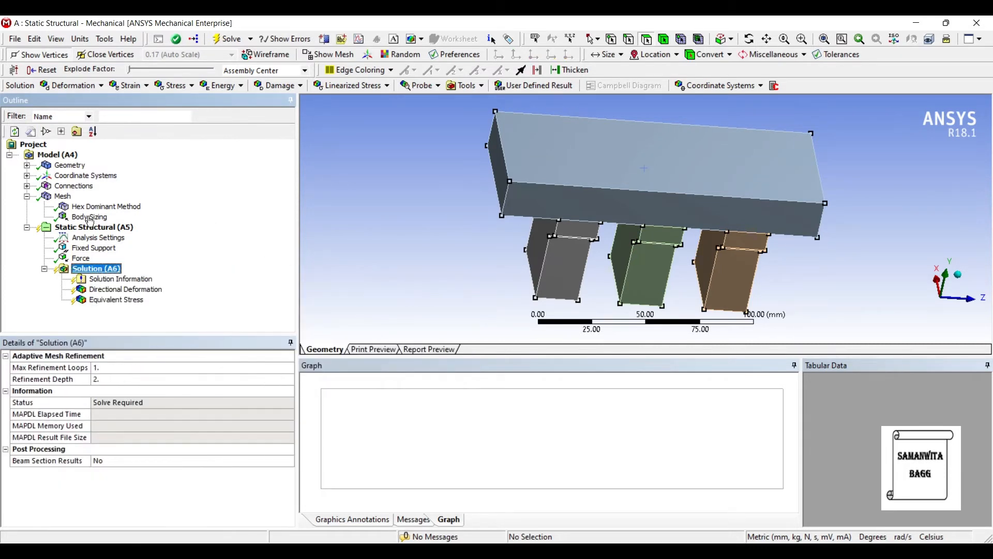
{"action": "right_click", "coordinate": [110, 268]}
{"action": "mouse_move", "coordinate": [155, 274]}
{"action": "mouse_move", "coordinate": [279, 300]}
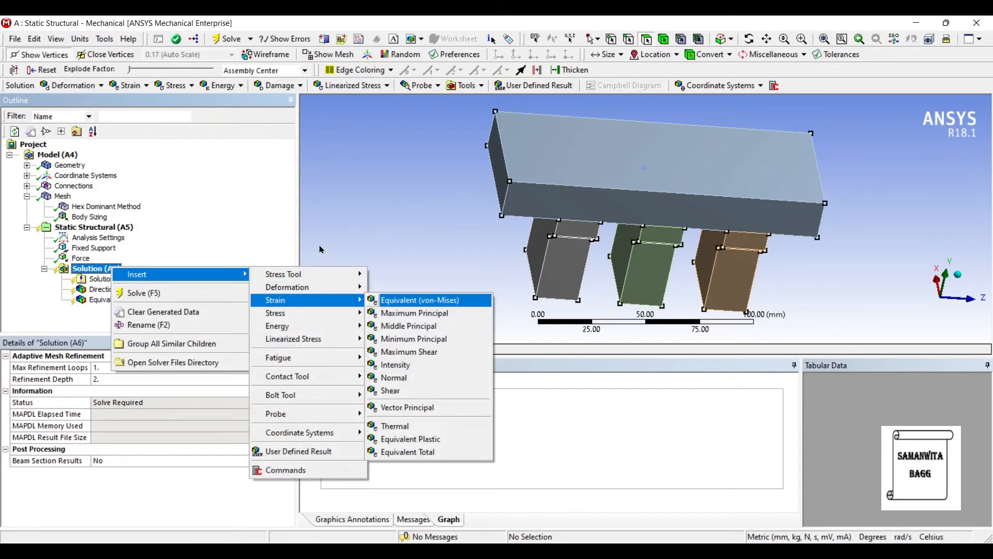
{"action": "left_click", "coordinate": [409, 300]}
Step: Insert a Fatigue Tool in the solution and set its mean stress theory to Goodman
{"action": "left_click", "coordinate": [97, 269]}
{"action": "right_click", "coordinate": [103, 268]}
{"action": "mouse_move", "coordinate": [155, 274]}
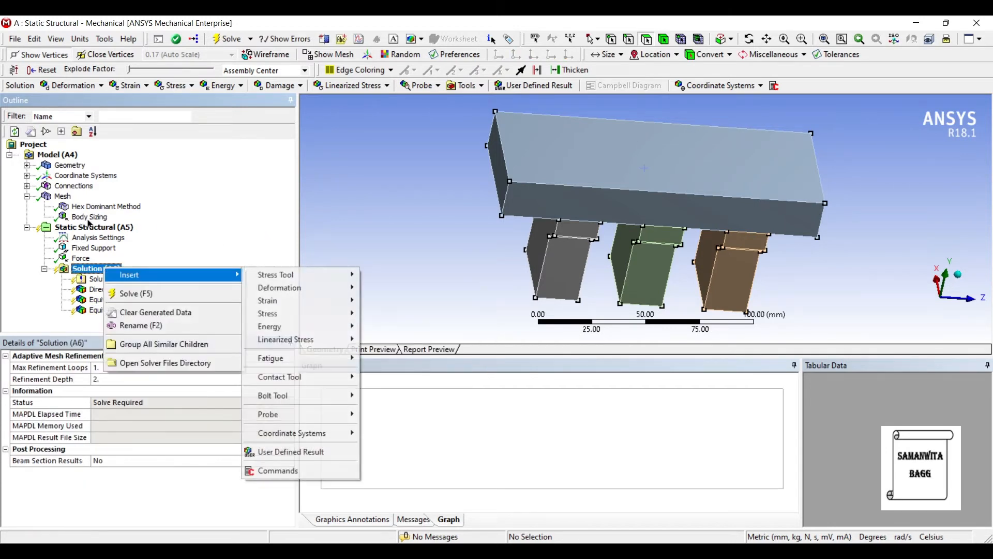
{"action": "mouse_move", "coordinate": [300, 358]}
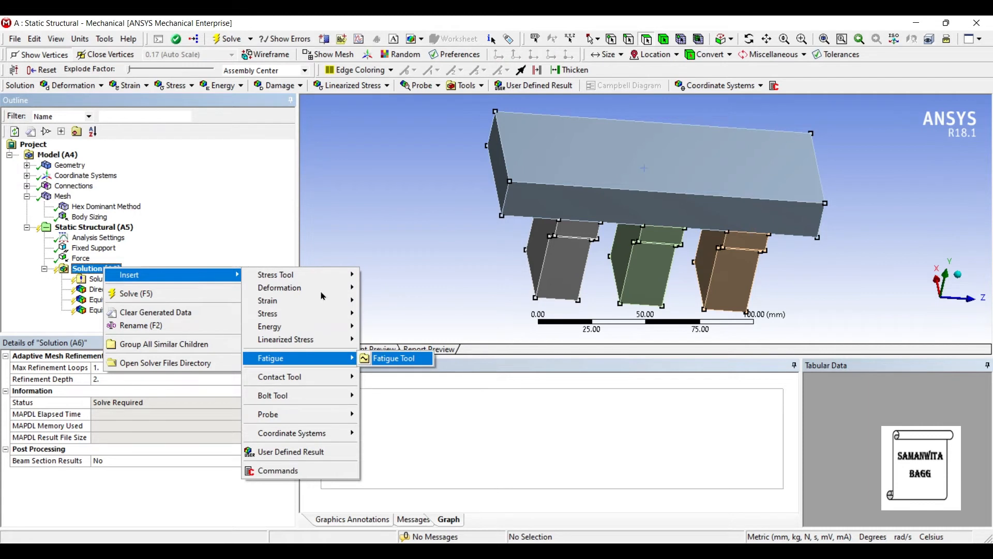
{"action": "left_click", "coordinate": [396, 358]}
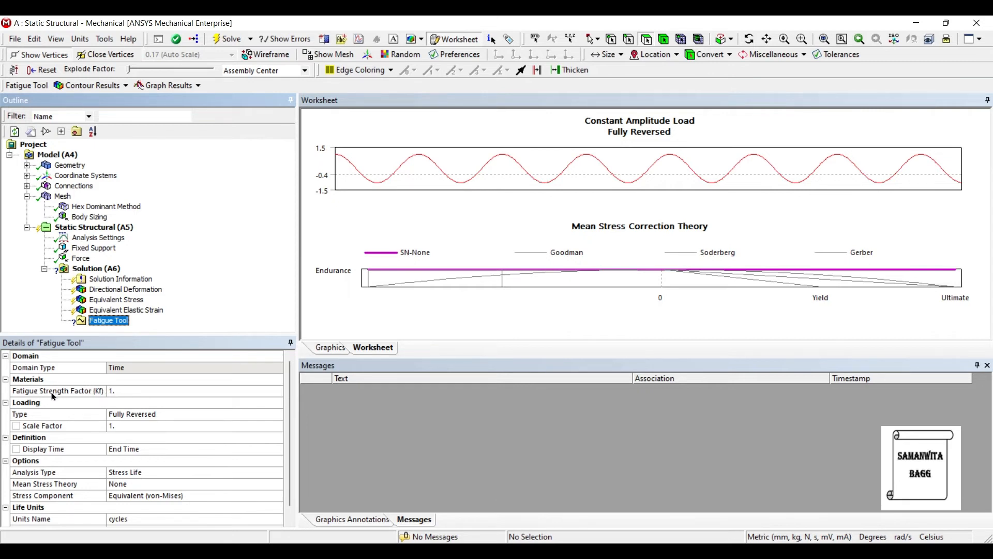
{"action": "left_click", "coordinate": [106, 393]}
{"action": "left_click", "coordinate": [221, 393]}
{"action": "left_click", "coordinate": [127, 405]}
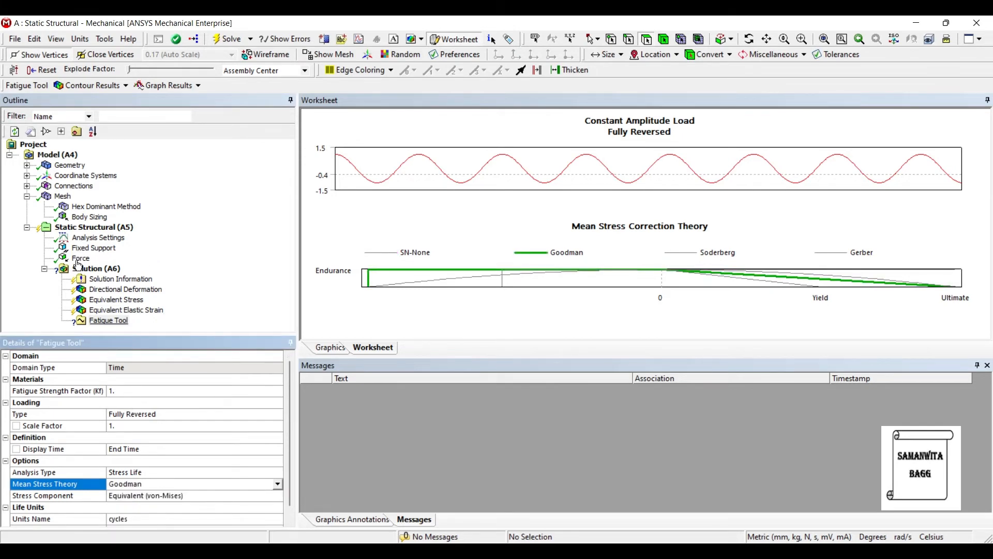
Step: Add Life and Safety Factor results to the Fatigue Tool
{"action": "right_click", "coordinate": [99, 321]}
{"action": "mouse_move", "coordinate": [155, 329]}
{"action": "left_click", "coordinate": [237, 329]}
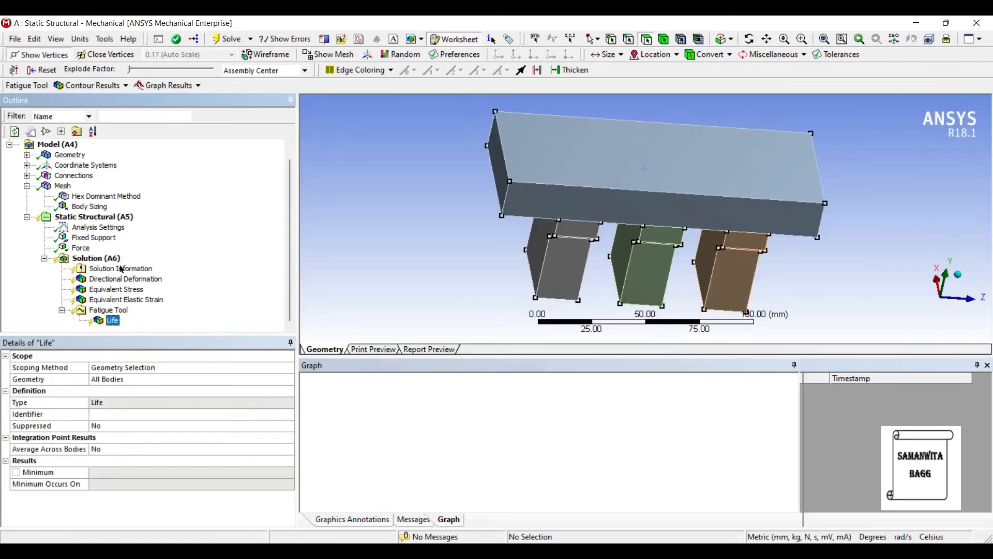
{"action": "right_click", "coordinate": [106, 310]}
{"action": "mouse_move", "coordinate": [155, 318]}
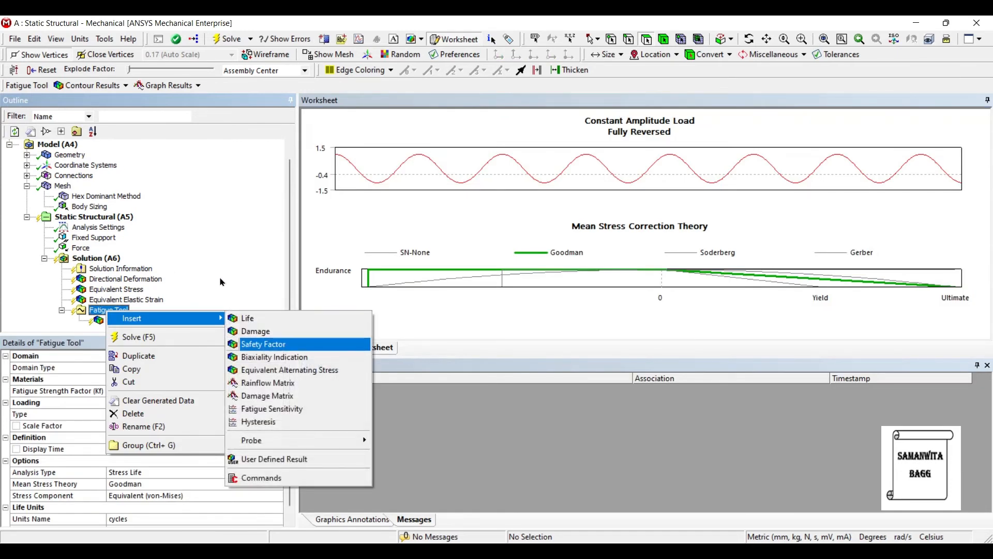
{"action": "left_click", "coordinate": [269, 343]}
Step: Insert a Moment Reaction probe in the solution with Fixed Support as its boundary condition
{"action": "right_click", "coordinate": [103, 248]}
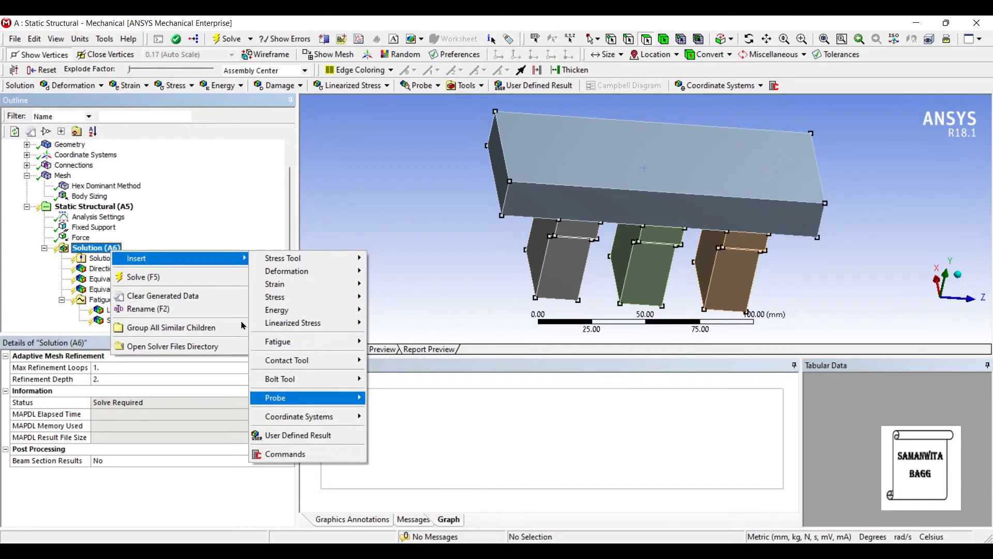
{"action": "mouse_move", "coordinate": [302, 399]}
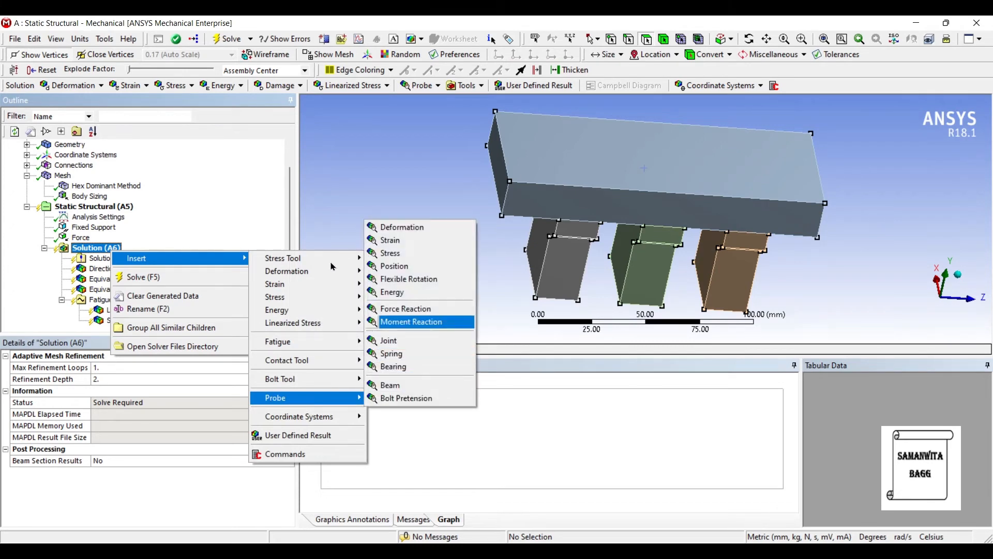
{"action": "left_click", "coordinate": [412, 322]}
{"action": "left_click", "coordinate": [108, 325]}
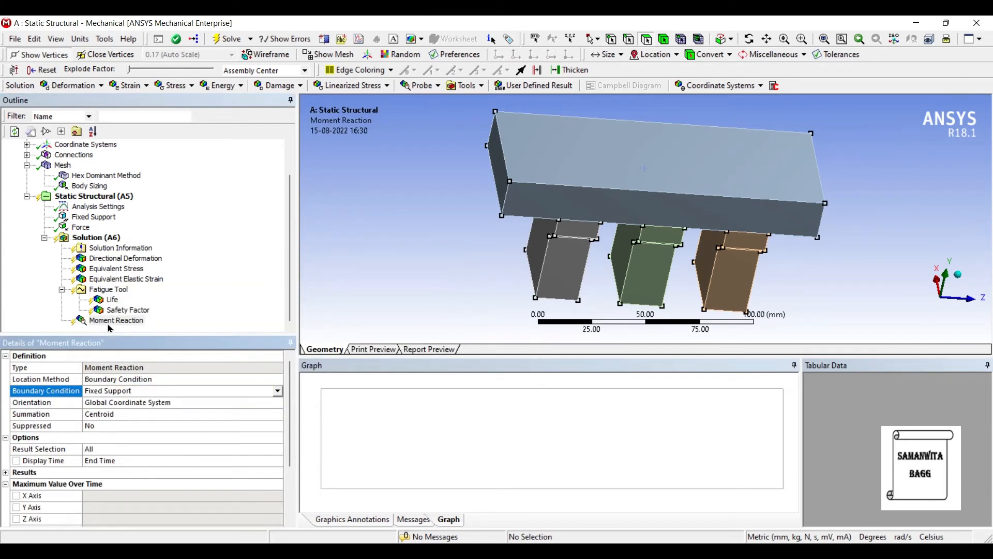
Step: Solve the static structural analysis and display the Y-axis directional deformation of the bridge
{"action": "left_click", "coordinate": [87, 238]}
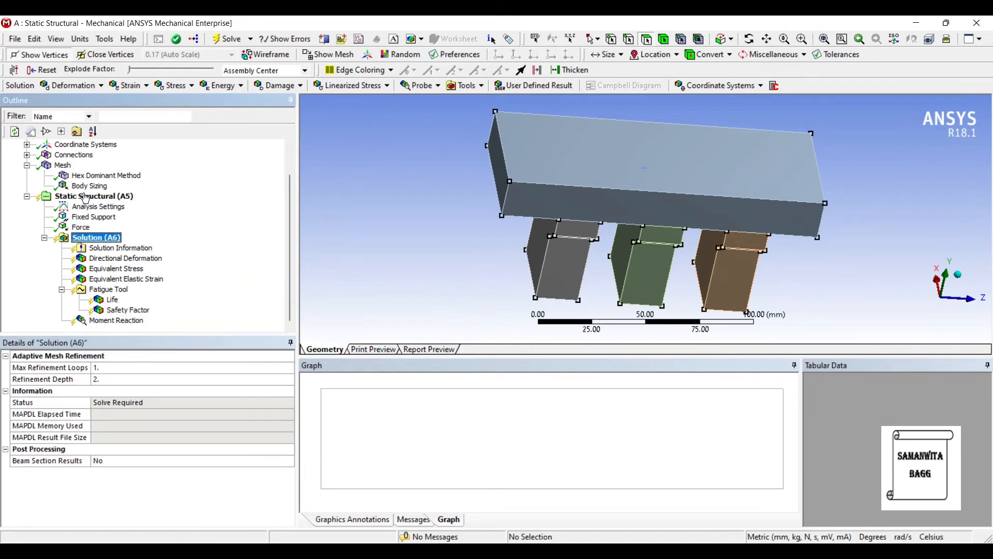
{"action": "left_click", "coordinate": [228, 39]}
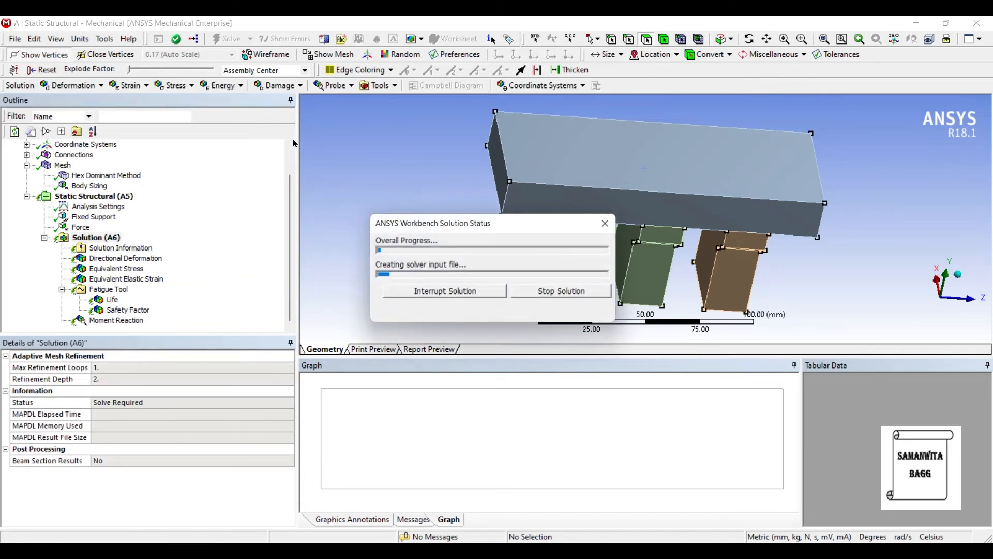
{"action": "left_click", "coordinate": [126, 258]}
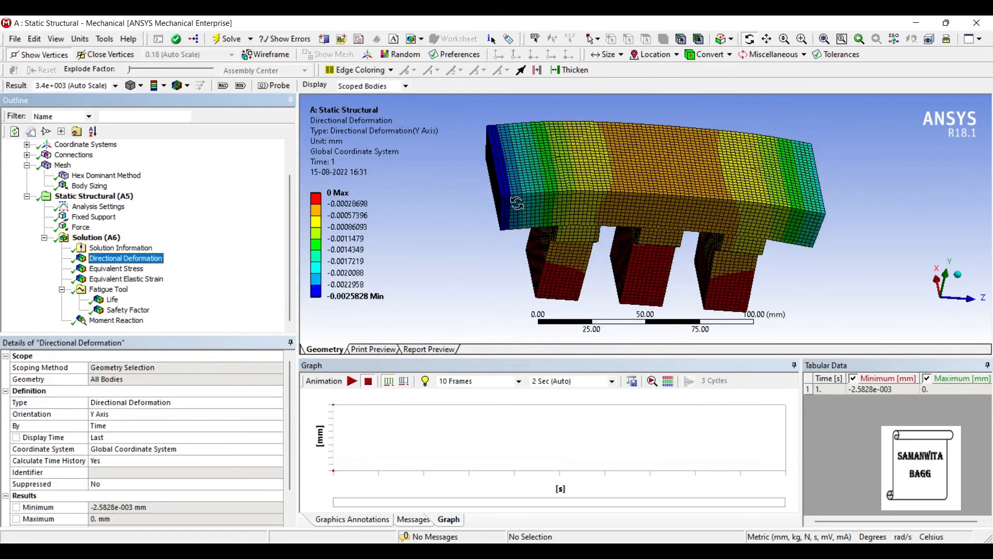
{"action": "middle_click_drag", "start_coordinate": [548, 197], "coordinate": [504, 207]}
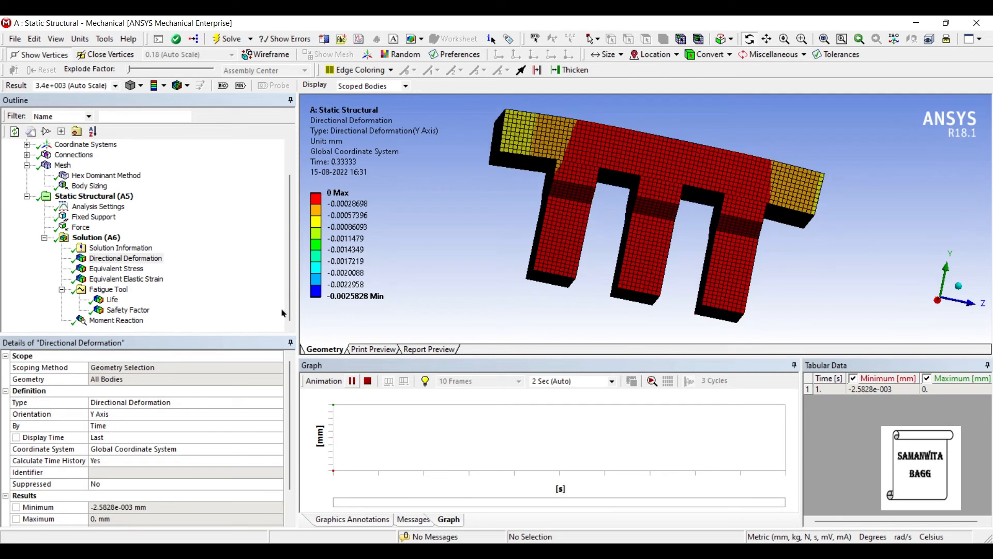
Step: Examine the animated equivalent stress, equivalent elastic strain and fatigue Life results on the bridge
{"action": "left_click", "coordinate": [117, 268]}
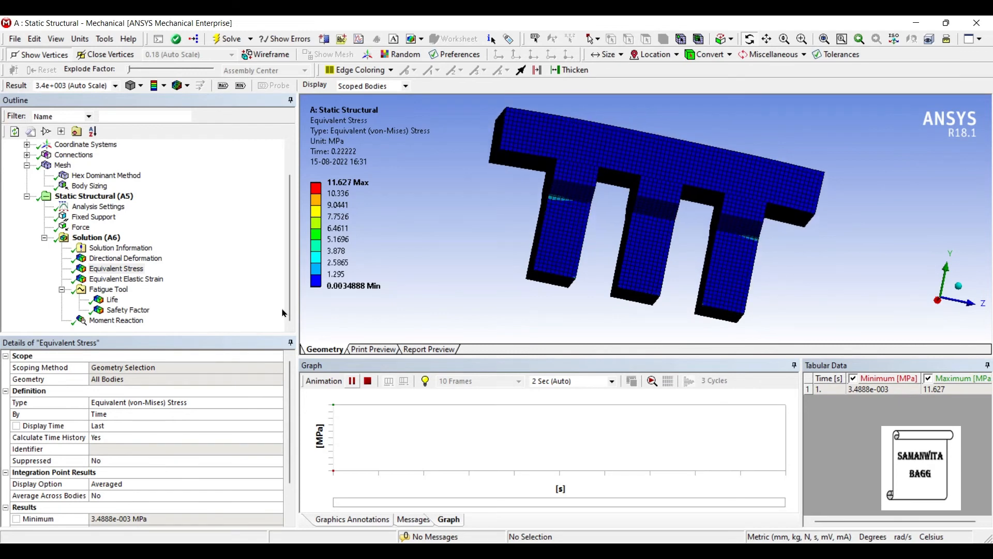
{"action": "key", "text": "Down"}
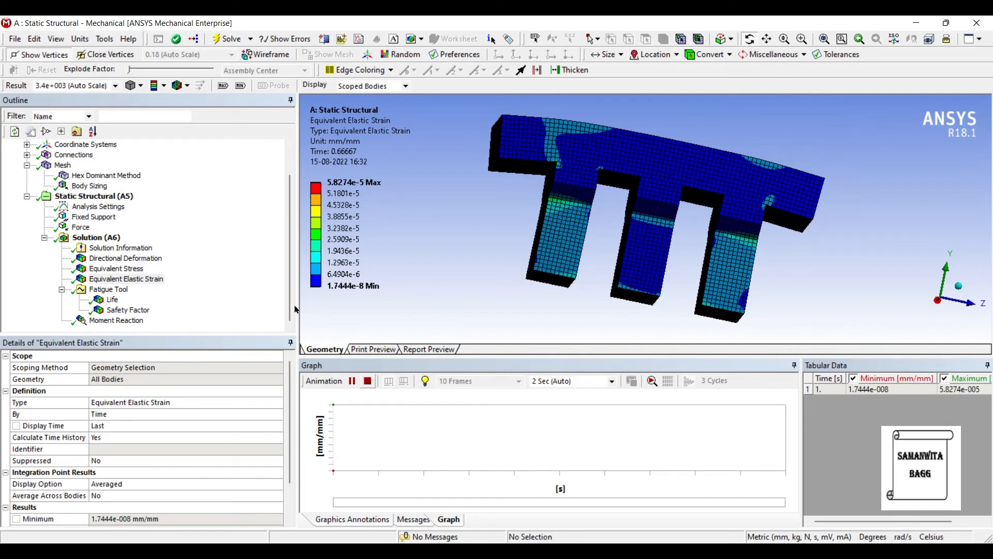
{"action": "left_click", "coordinate": [352, 380]}
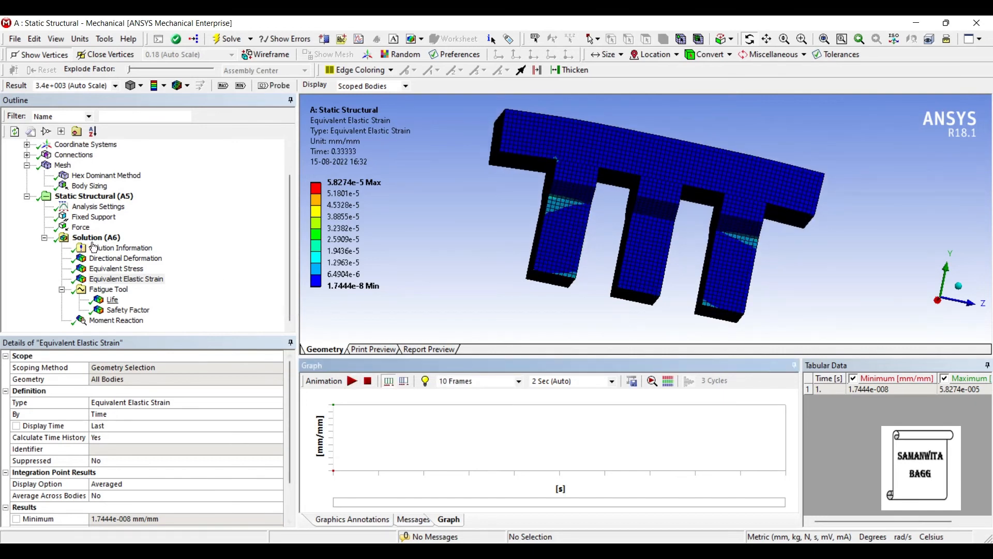
{"action": "left_click", "coordinate": [112, 299]}
{"action": "left_click", "coordinate": [352, 381]}
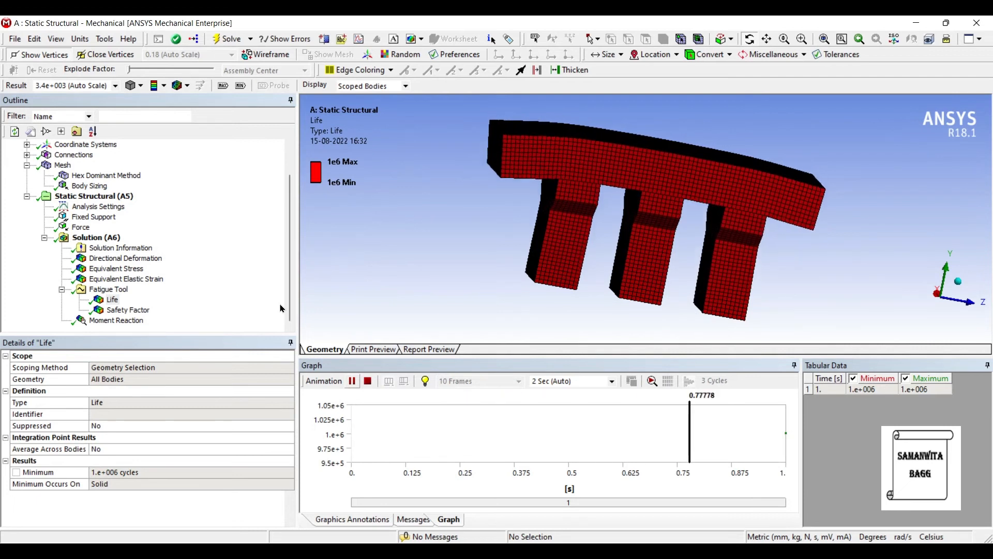
Step: Stop the Life animation and display the Fatigue Tool's Safety Factor result on the bridge
{"action": "left_click", "coordinate": [282, 309]}
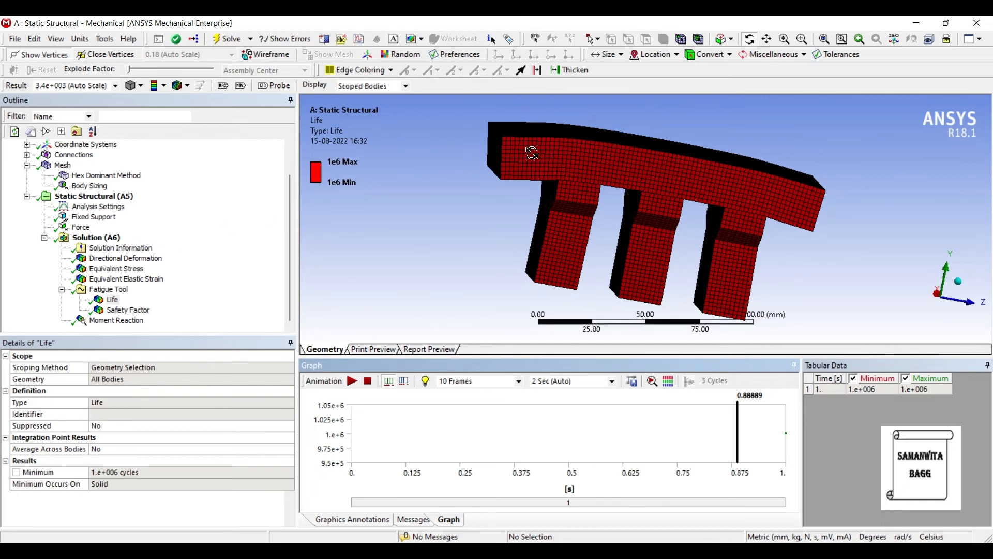
{"action": "left_click_drag", "start_coordinate": [559, 155], "coordinate": [531, 149]}
{"action": "left_click", "coordinate": [111, 310]}
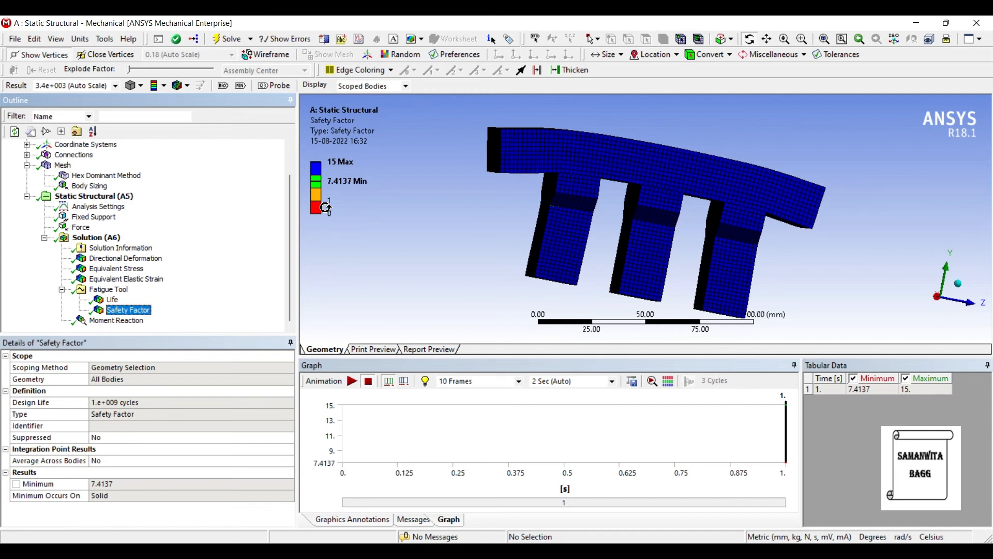
Step: Examine the Moment Reaction probe's maximum and minimum values over time, and redisplay the Y-axis directional deformation of the bridge
{"action": "left_click", "coordinate": [116, 320]}
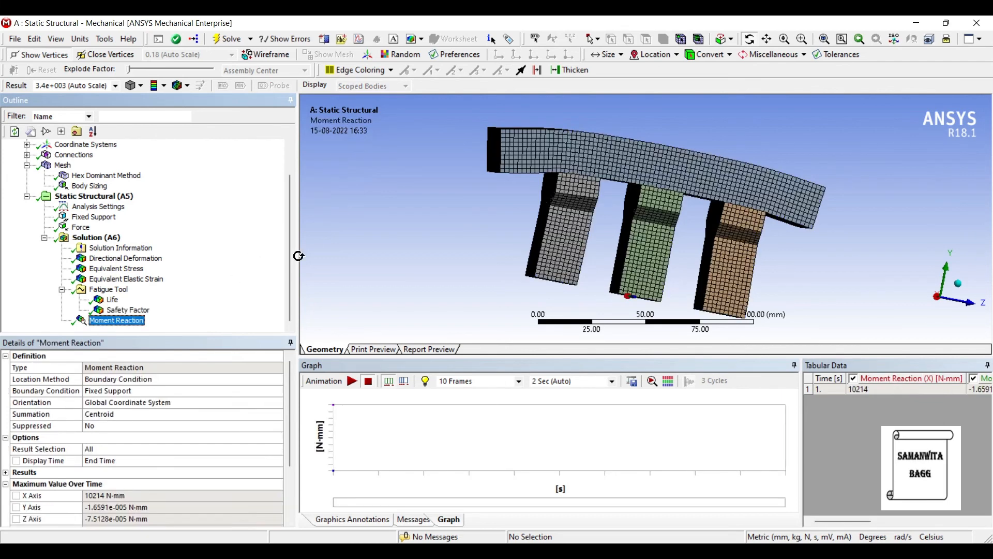
{"action": "scroll", "coordinate": [109, 404], "scroll_direction": "down", "scroll_amount": 2}
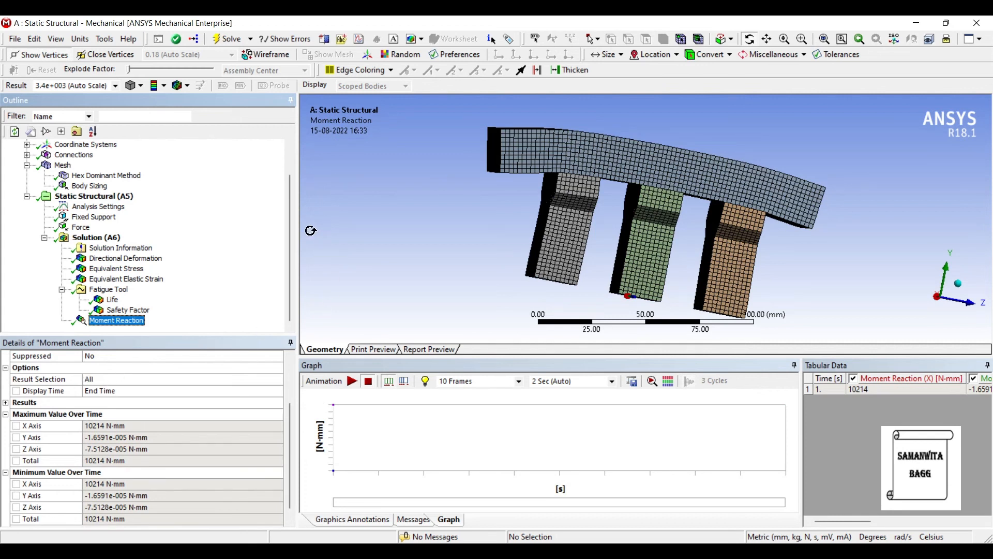
{"action": "left_click", "coordinate": [93, 321]}
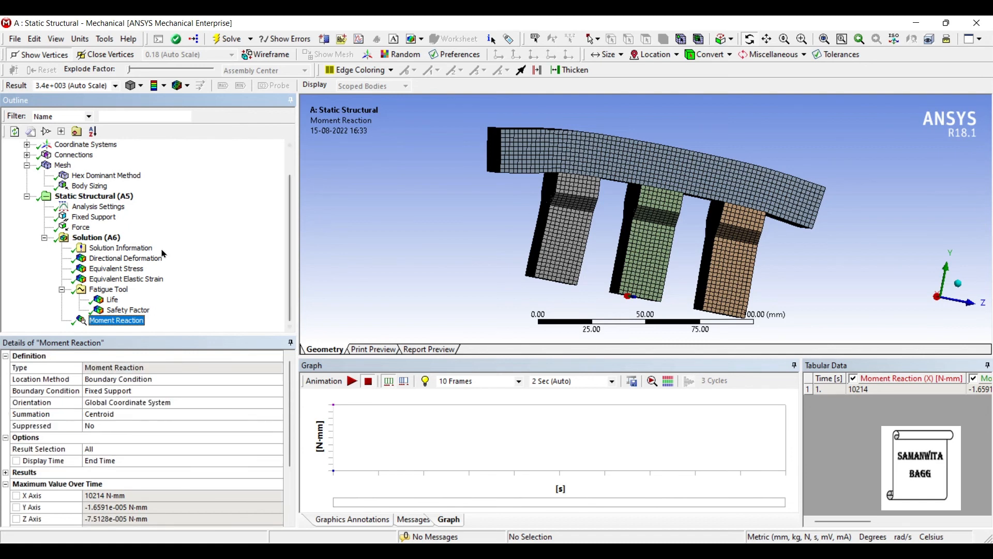
{"action": "left_click", "coordinate": [124, 258]}
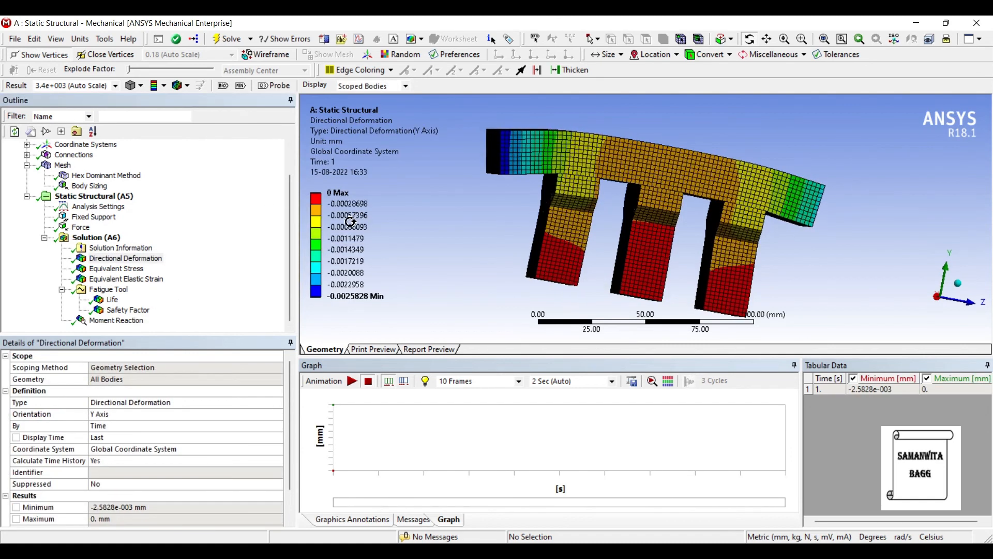